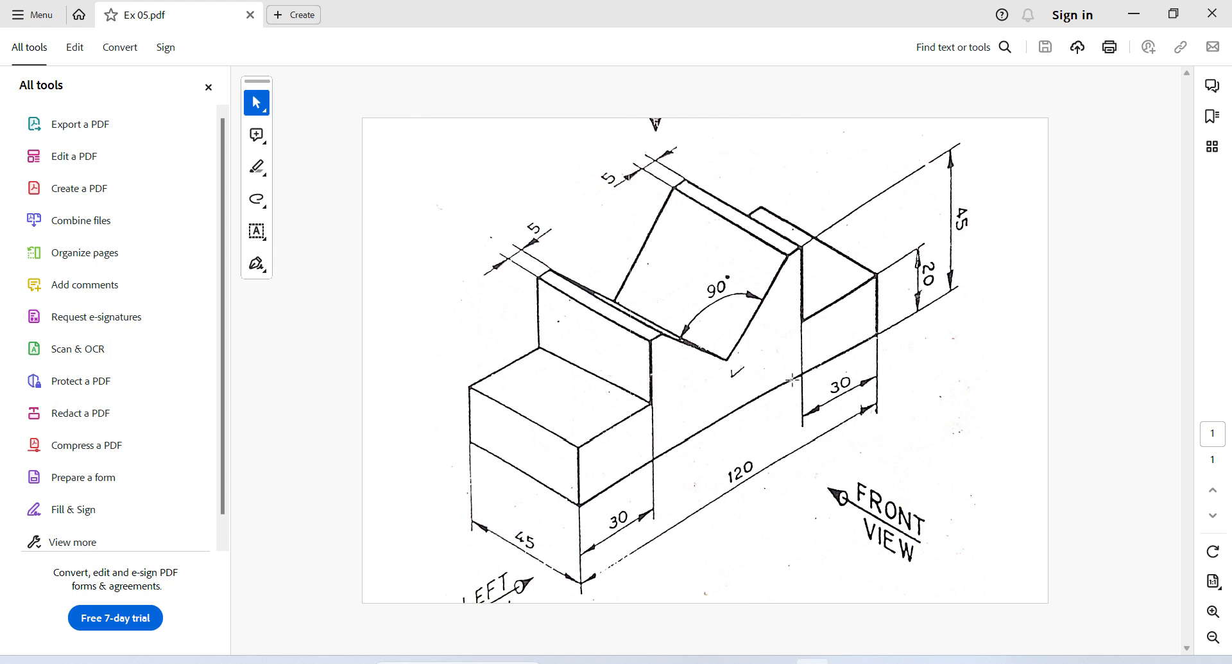
# Switch to SOLIDWORKS, create a new part document and set its unit system to MMGS.
pyautogui.click(848, 660)
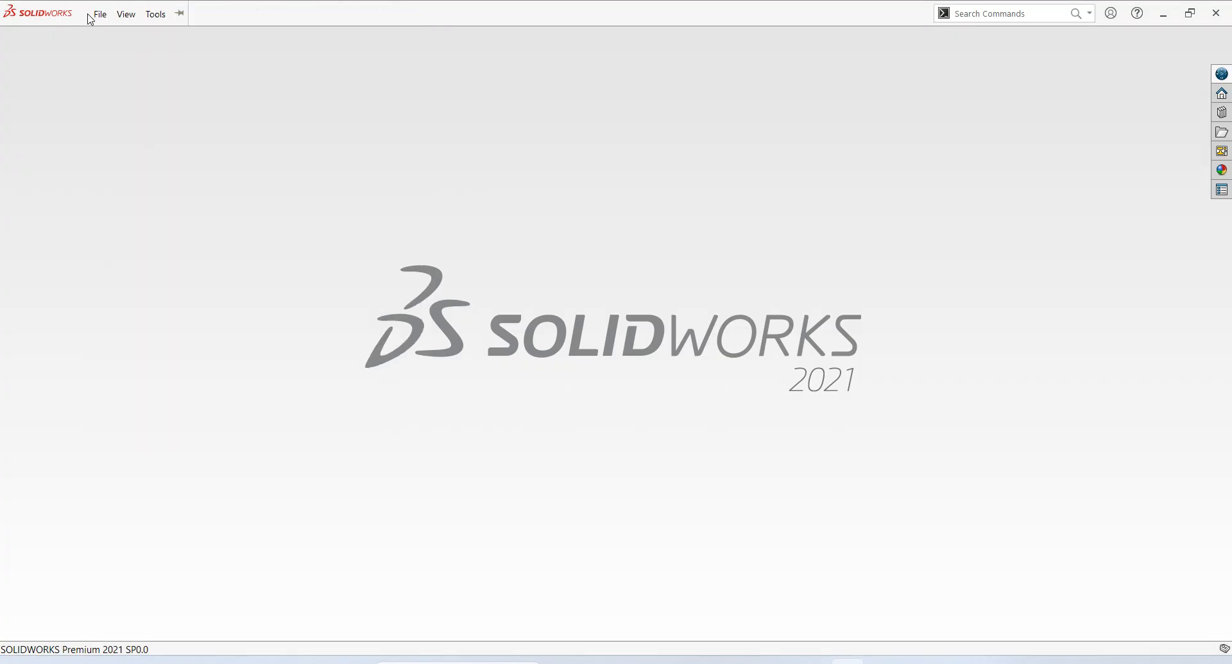
pyautogui.click(95, 16)
pyautogui.click(128, 37)
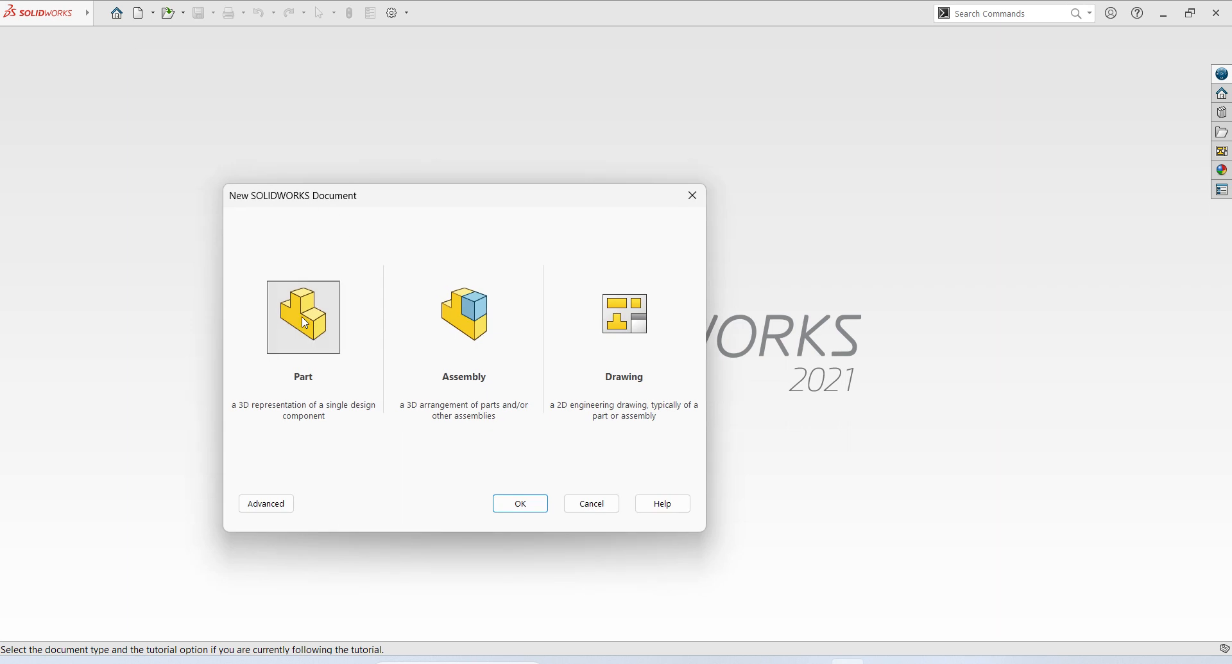
pyautogui.click(531, 503)
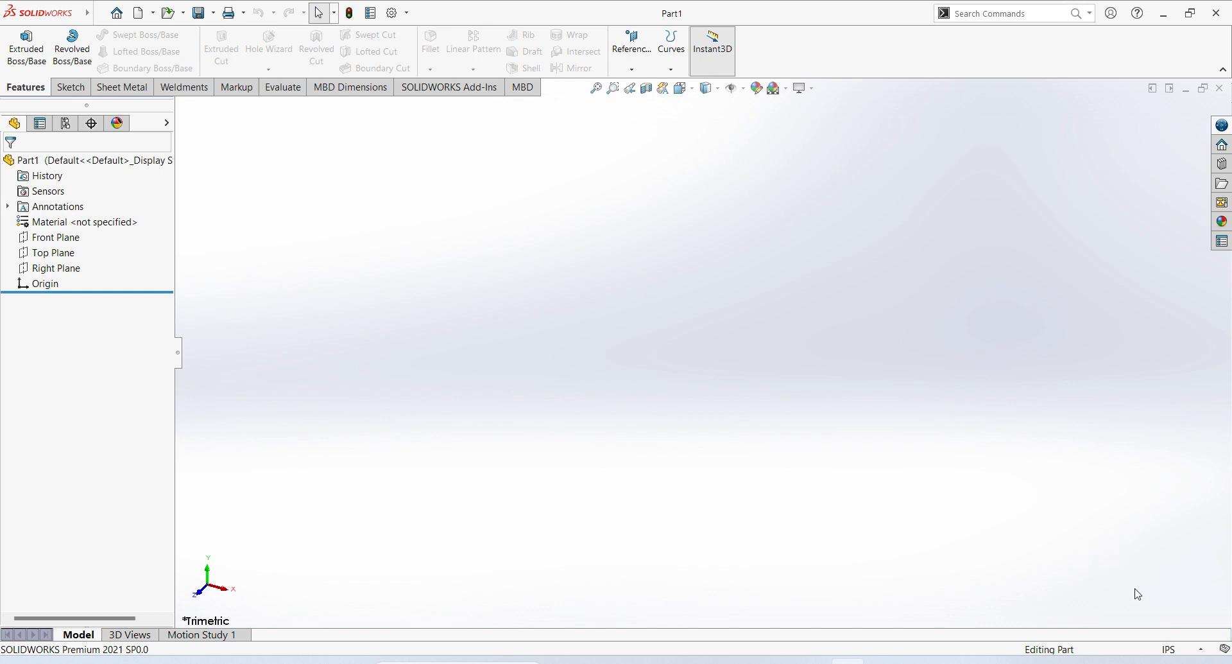
pyautogui.click(1169, 649)
pyautogui.click(1184, 589)
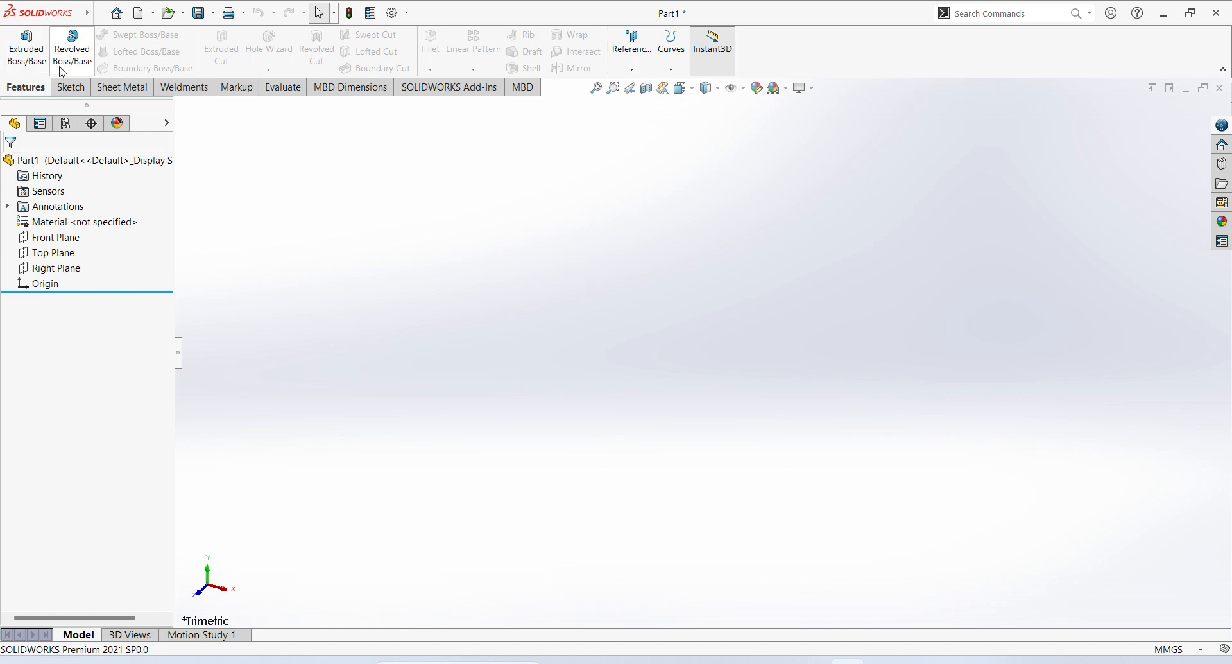
# Start an Extruded Boss/Base sketch on the Front Plane and orient the view normal to the sketch.
pyautogui.click(35, 54)
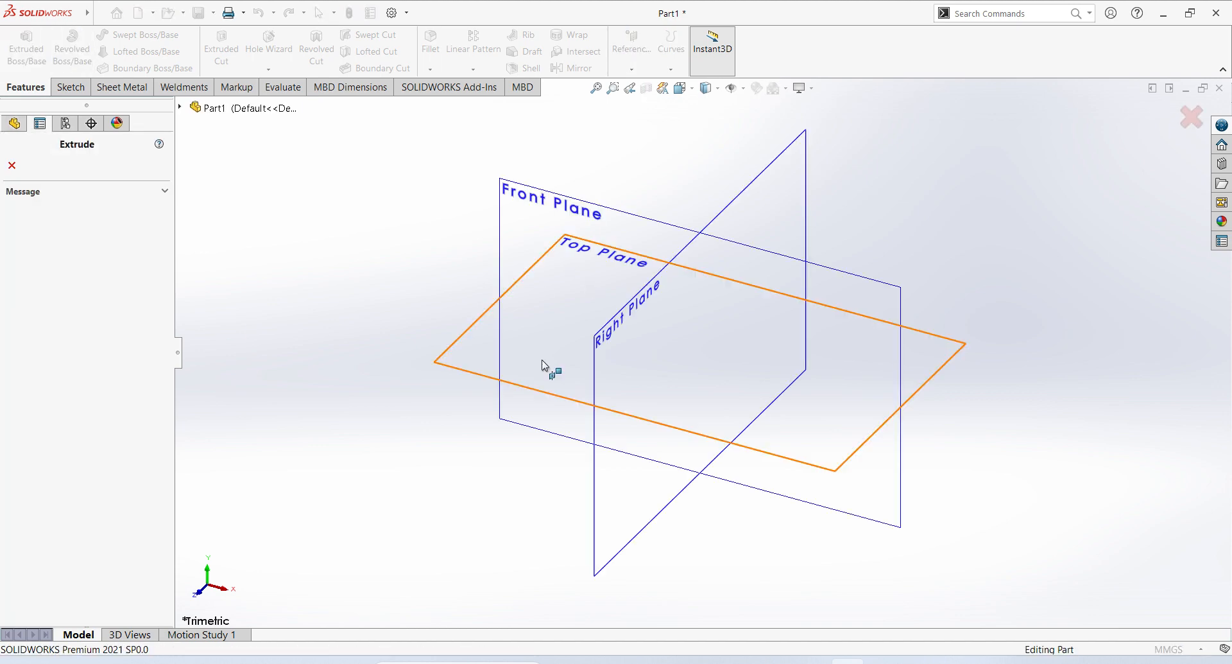
pyautogui.click(655, 224)
pyautogui.click(58, 299)
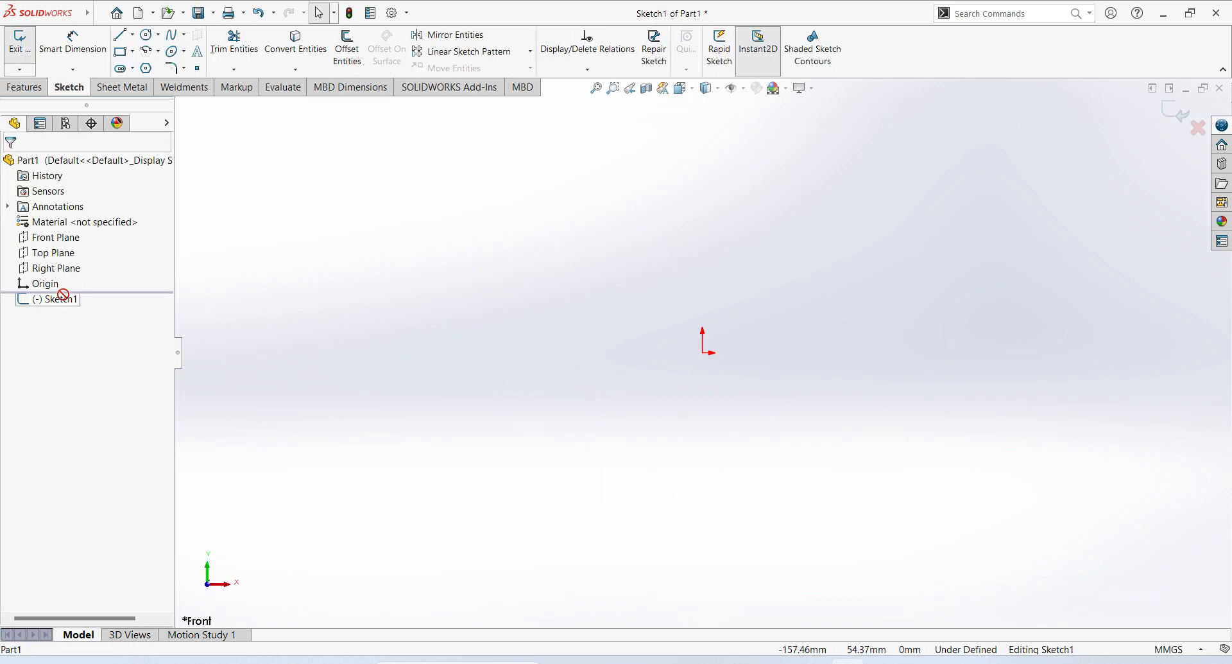
pyautogui.click(96, 277)
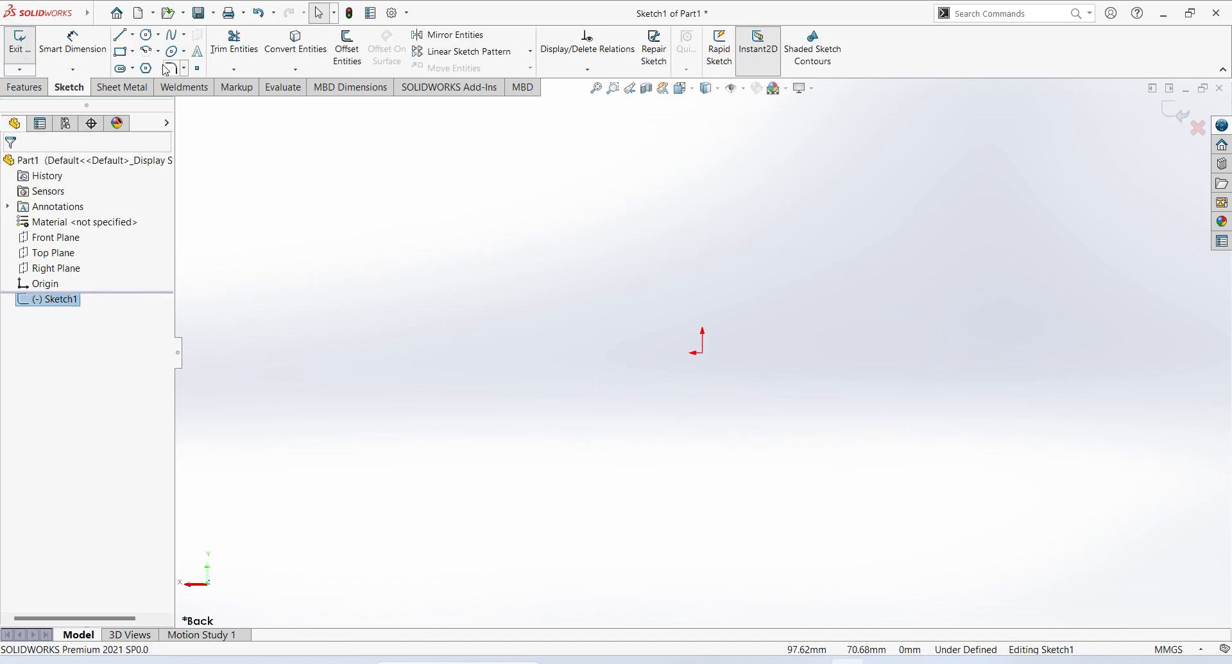
# Sketch a center rectangle about 224 mm wide and 91 mm high, centred on the origin.
pyautogui.click(132, 52)
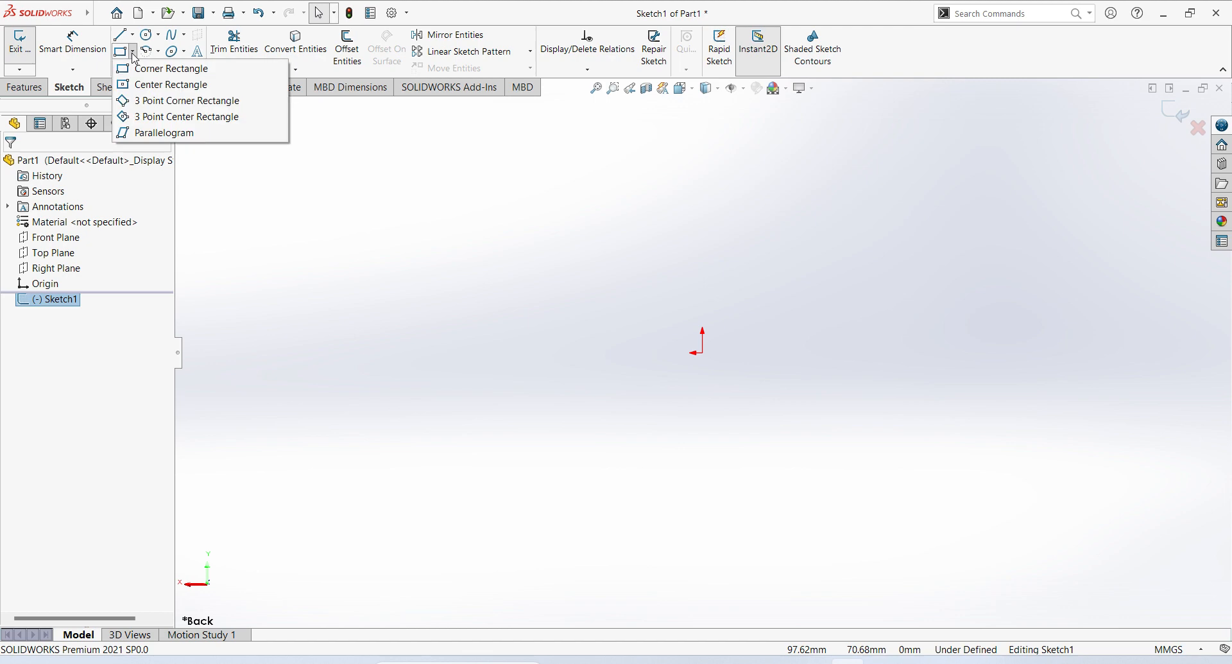
pyautogui.click(149, 85)
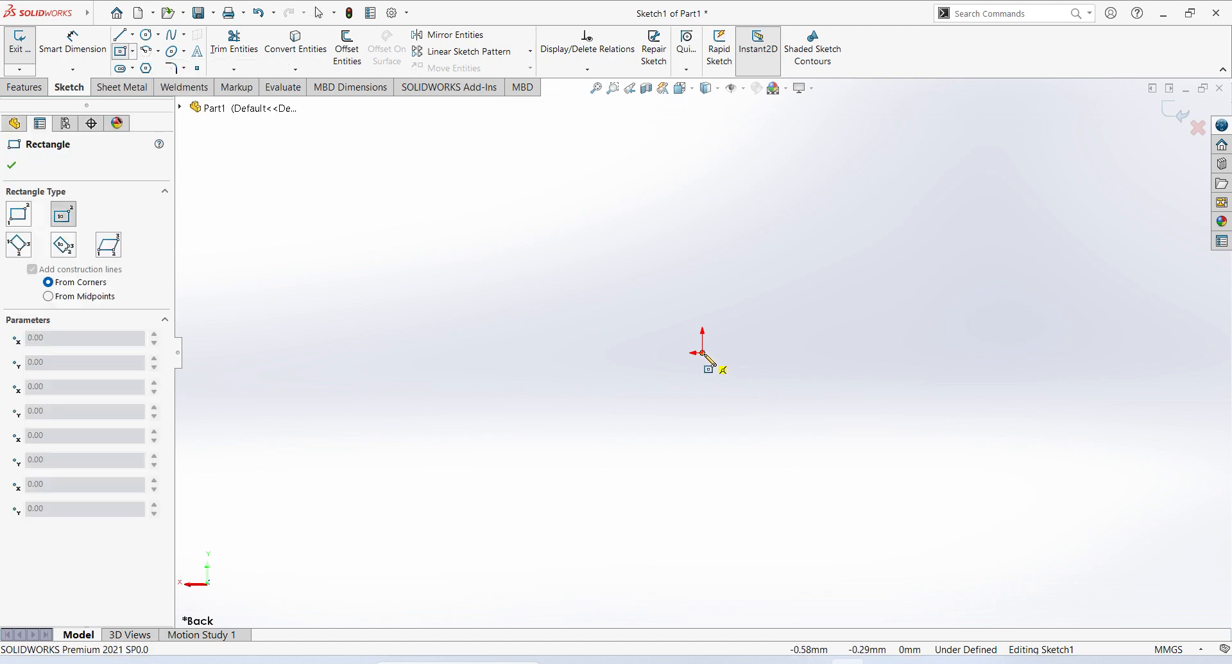
pyautogui.click(704, 352)
pyautogui.click(1076, 504)
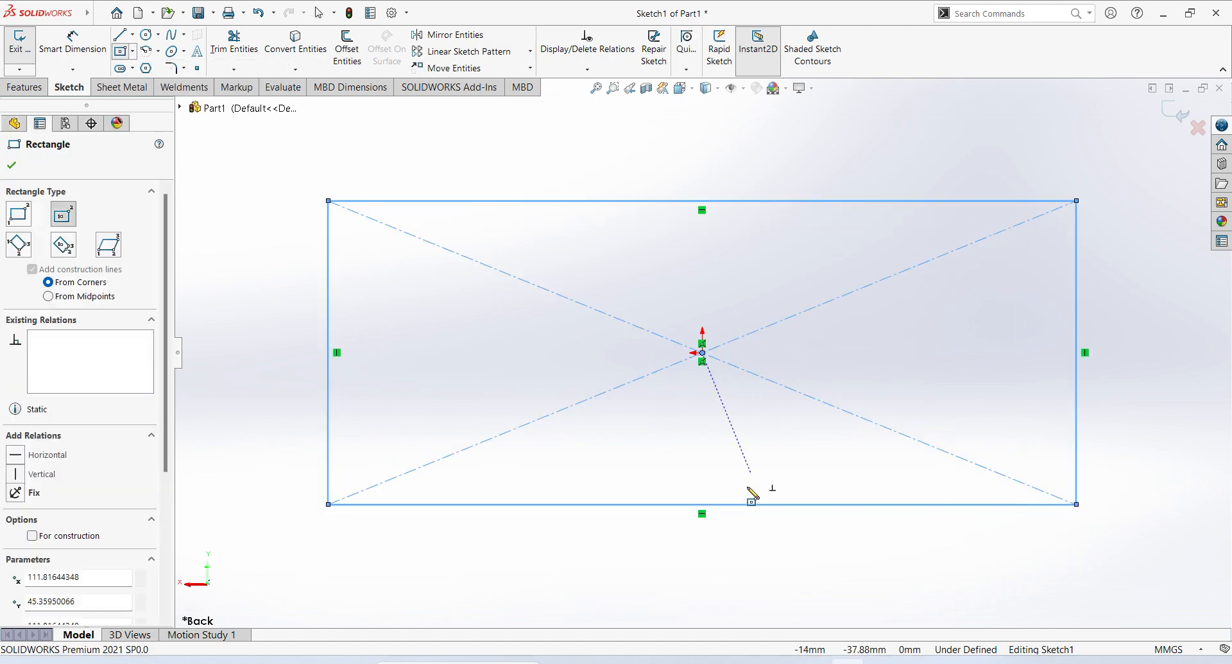
# Check the overall length in the Ex 05.pdf drawing and dimension the rectangle's lower horizontal edge to 120 mm.
pyautogui.moveTo(834, 658)
pyautogui.click(867, 588)
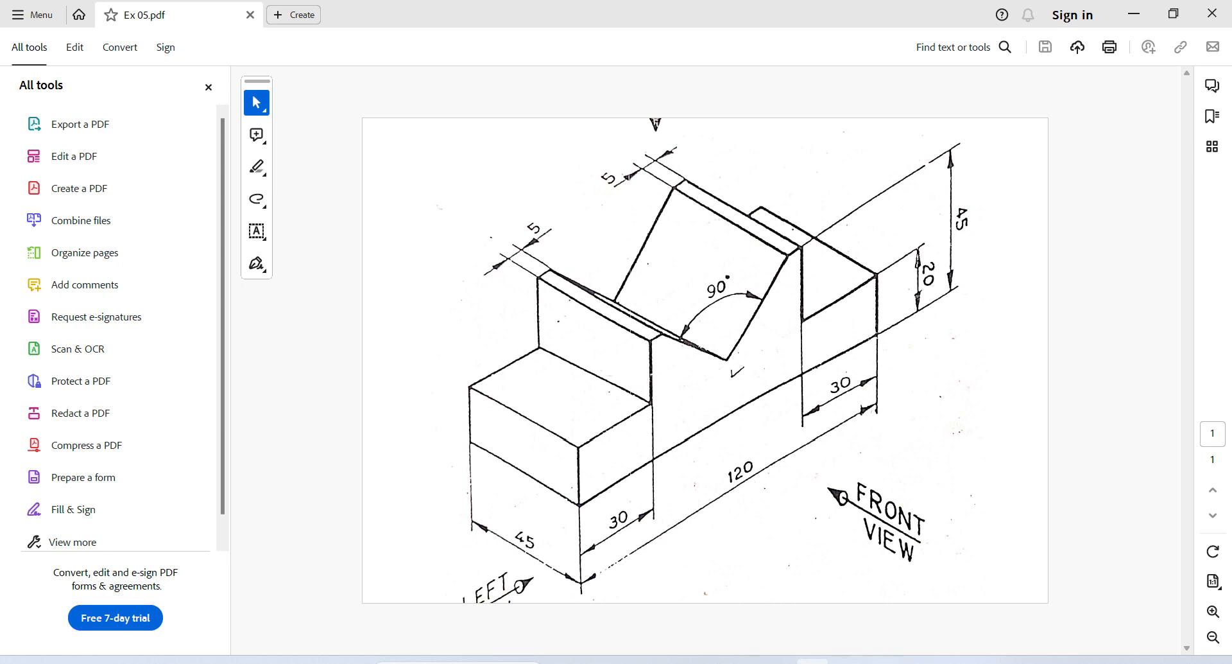
pyautogui.click(847, 659)
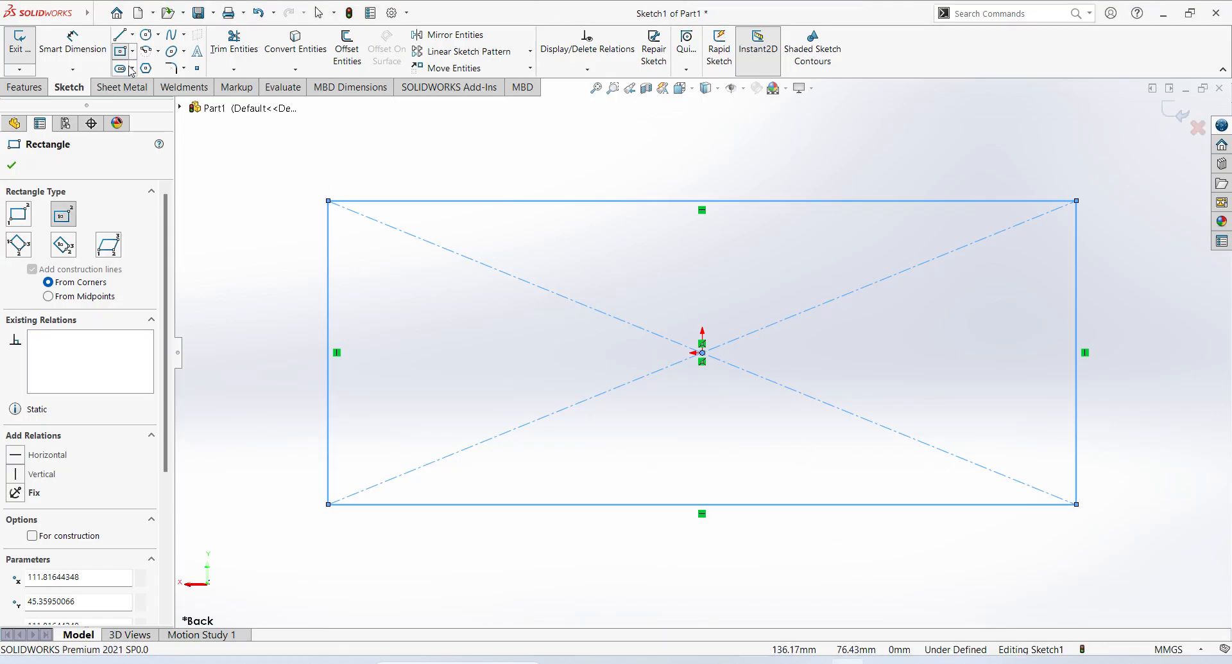
pyautogui.click(68, 52)
pyautogui.click(680, 505)
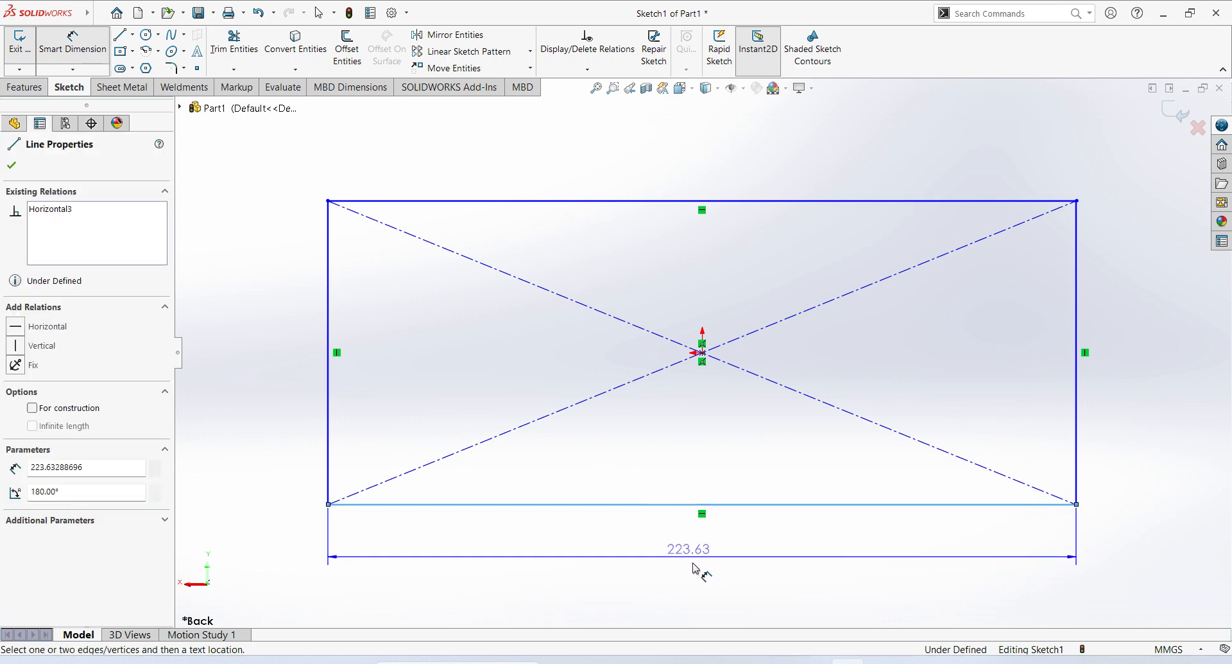
pyautogui.click(702, 578)
pyautogui.write('1')
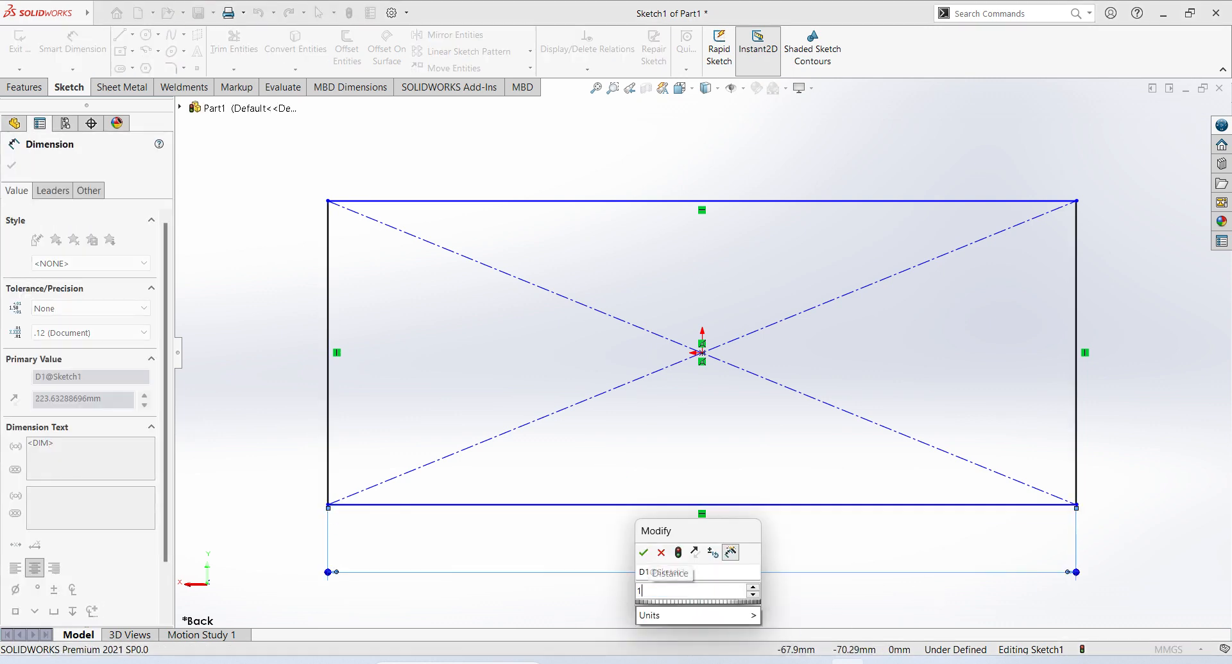
pyautogui.write('20')
pyautogui.press('Return')
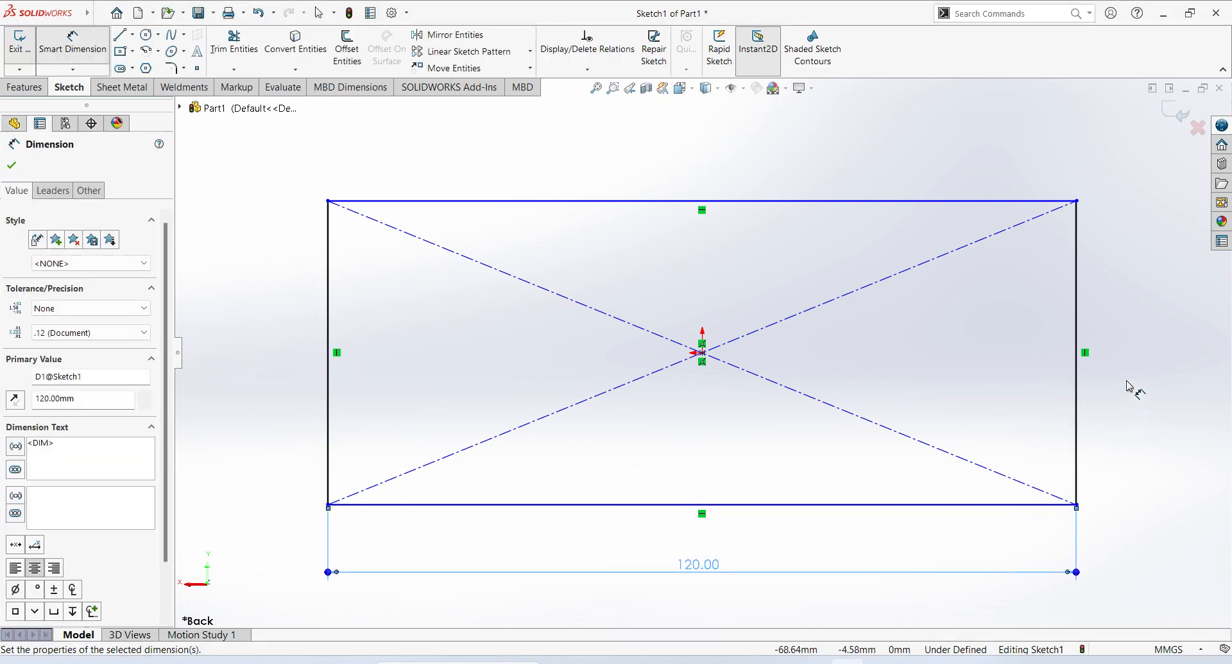
# Dimension the rectangle's vertical edge to 45 mm.
pyautogui.click(1079, 407)
pyautogui.click(1144, 436)
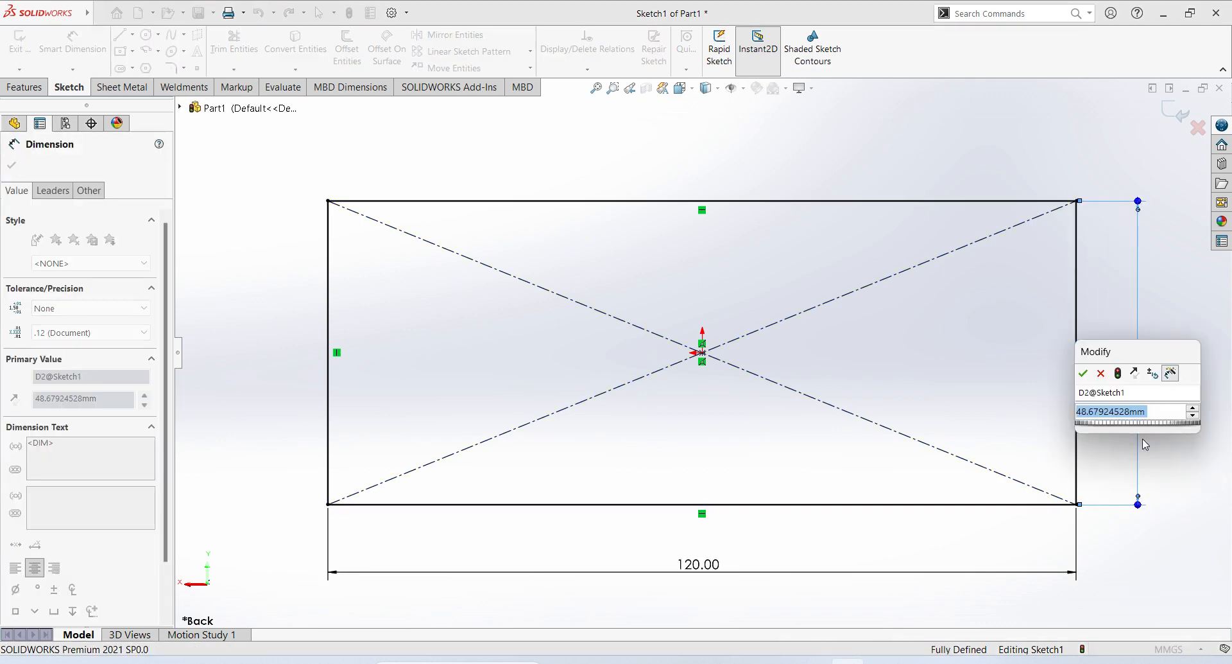
pyautogui.write('45')
pyautogui.press('Return')
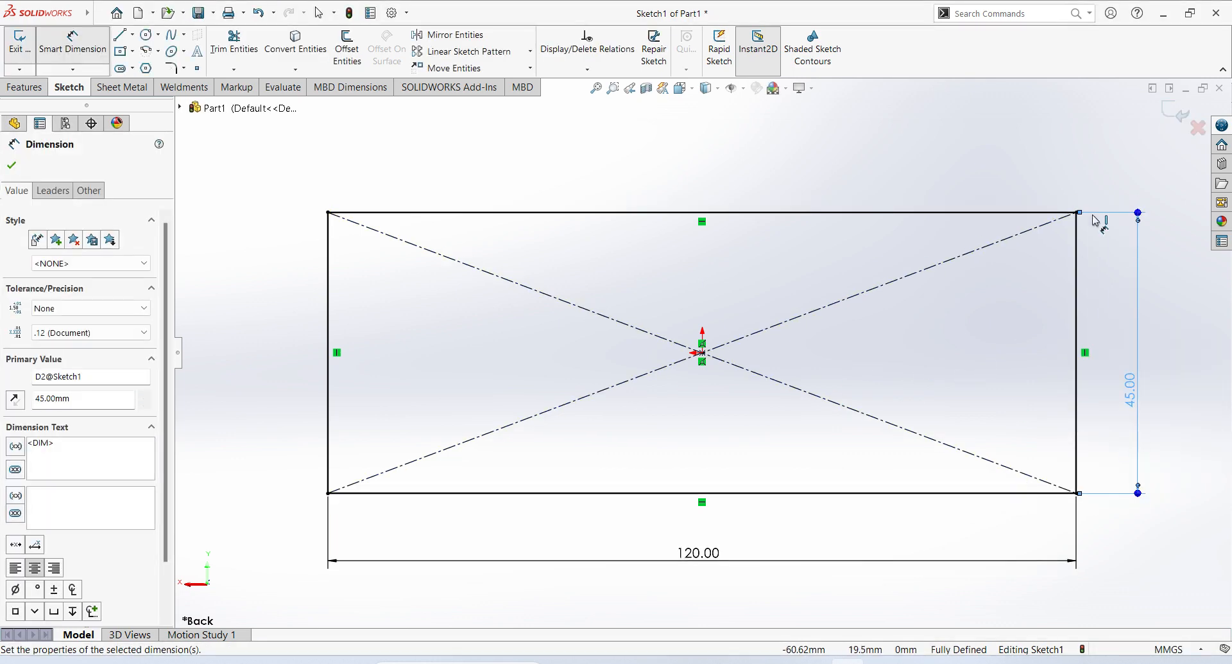
# Finish the sketch and extrude the rectangle as a blind boss with a depth of 45 mm.
pyautogui.click(1180, 114)
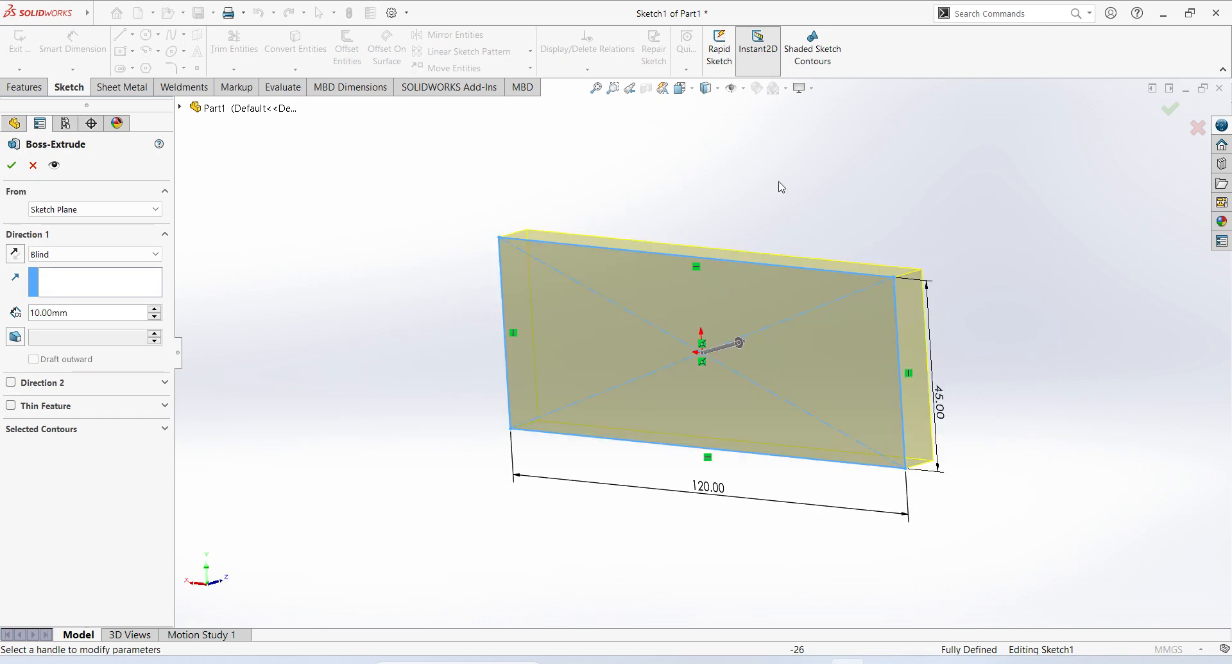
pyautogui.doubleClick(50, 314)
pyautogui.moveTo(56, 330)
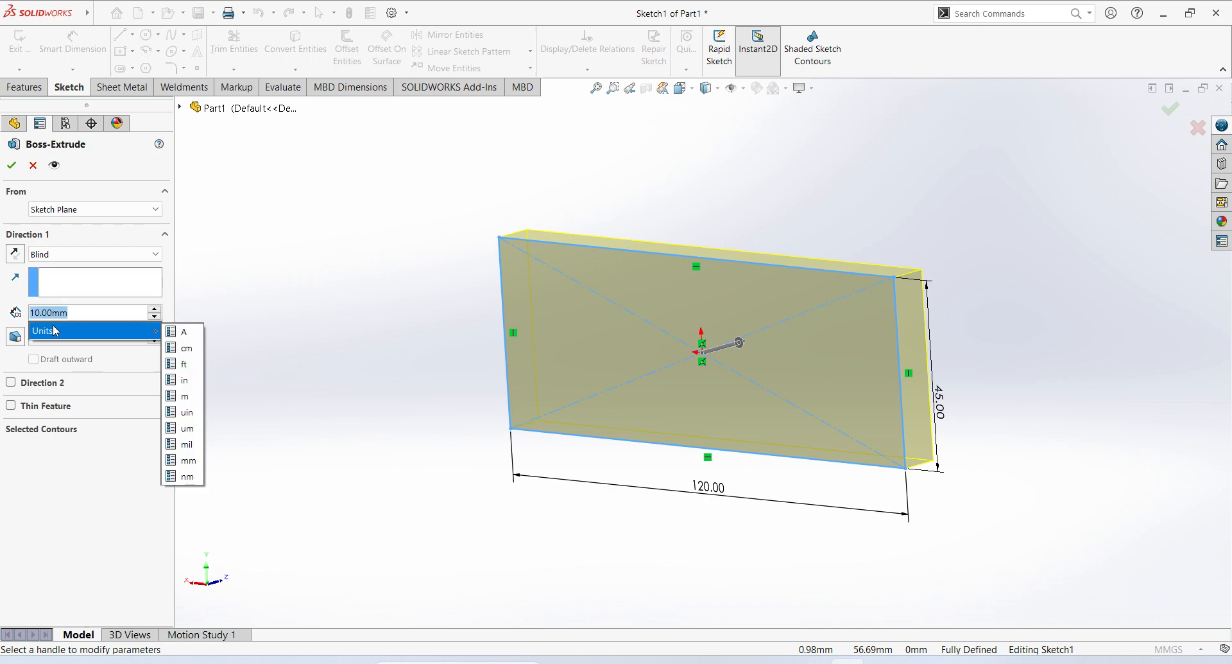
pyautogui.write('45')
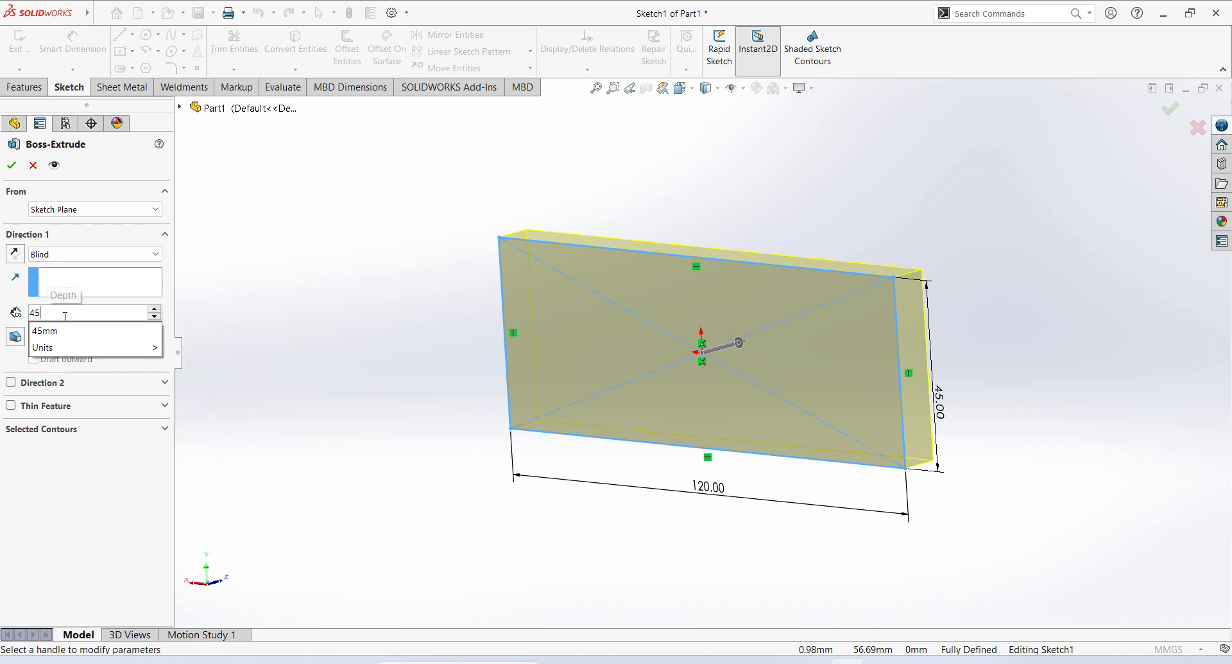
pyautogui.press('Return')
pyautogui.moveTo(868, 234); pyautogui.dragTo(858, 250, button='middle')
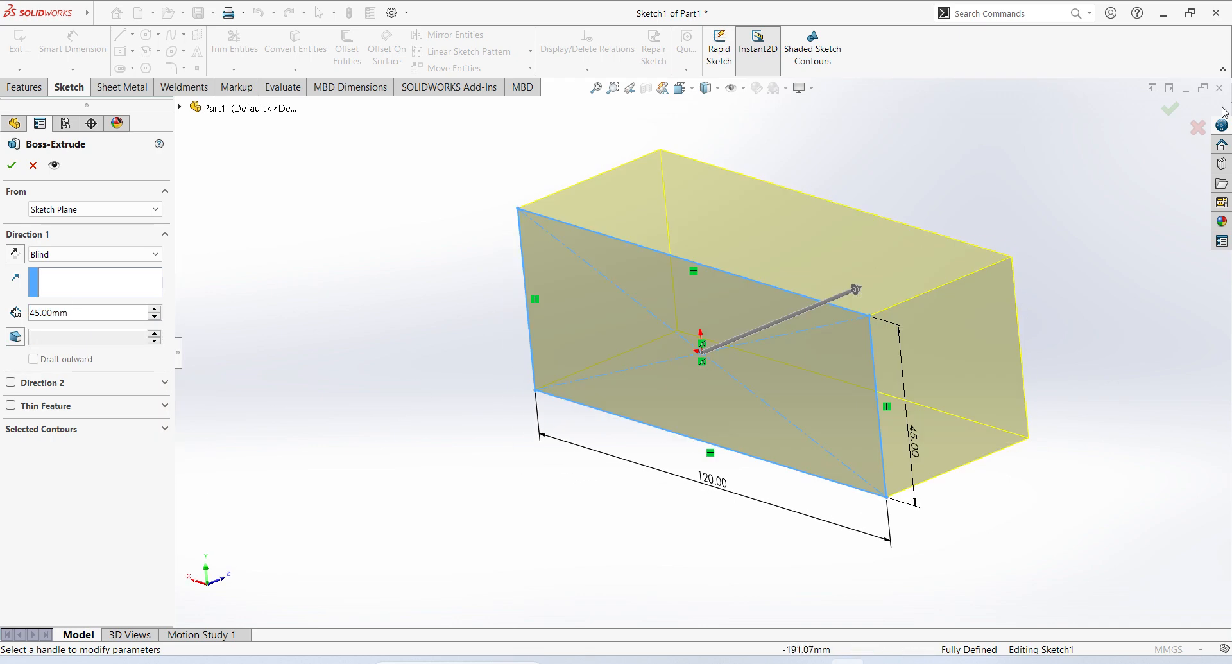
pyautogui.click(1169, 110)
# Check the step sizes in the Ex 05.pdf drawing and start a sketch on the block's long +Y side face, viewed normal to it.
pyautogui.moveTo(811, 341); pyautogui.dragTo(806, 520, button='middle')
pyautogui.click(813, 661)
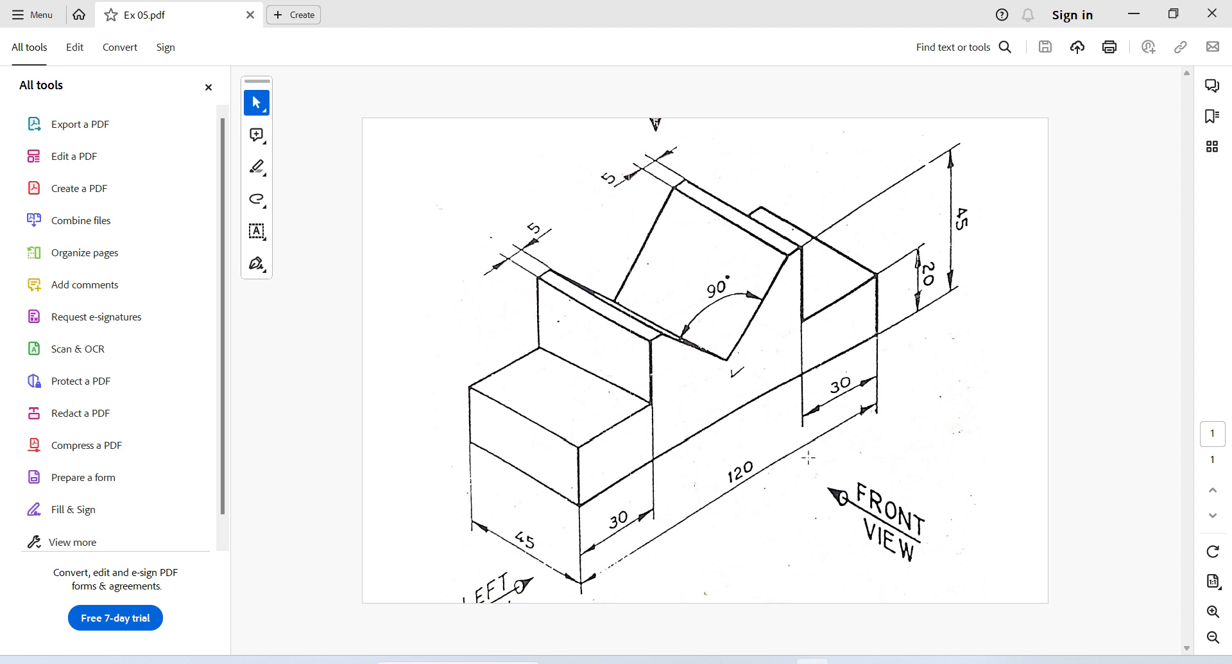
pyautogui.hotkey('alt', 'Tab')
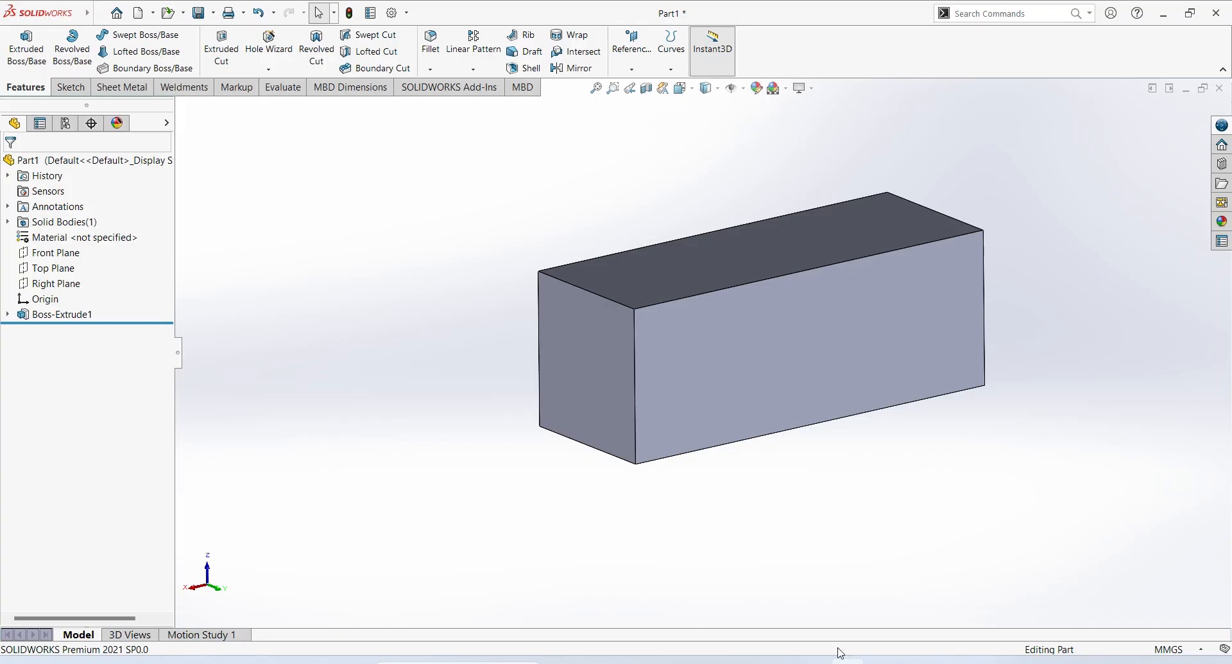
pyautogui.click(745, 384)
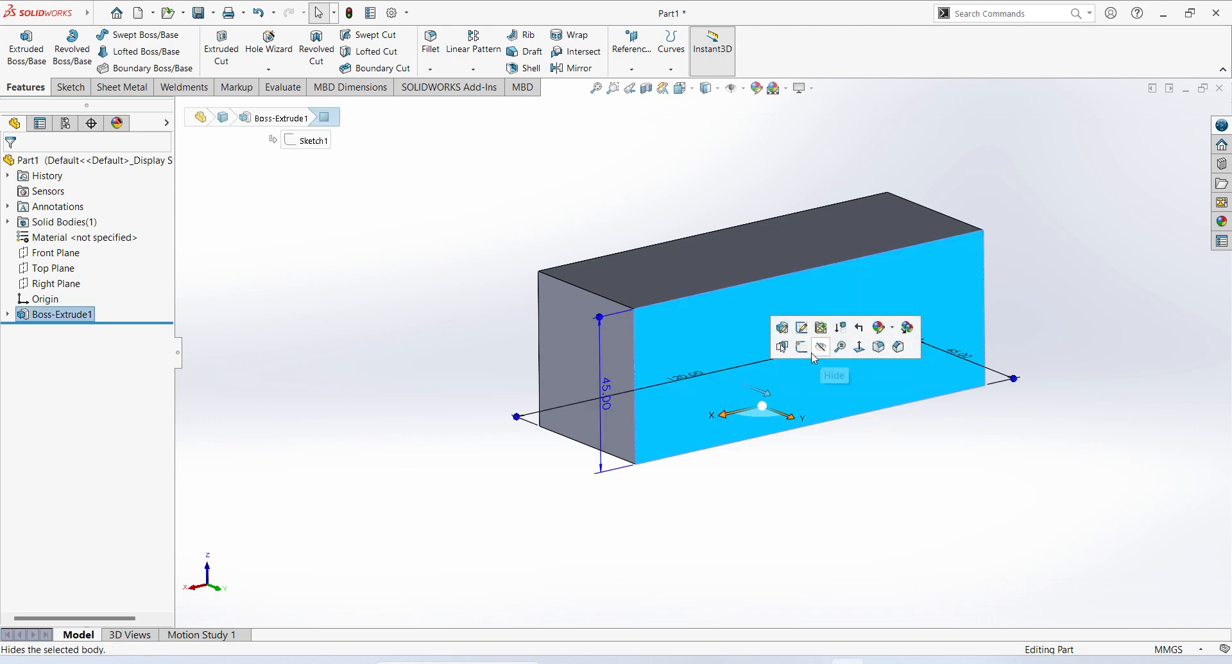
pyautogui.click(800, 348)
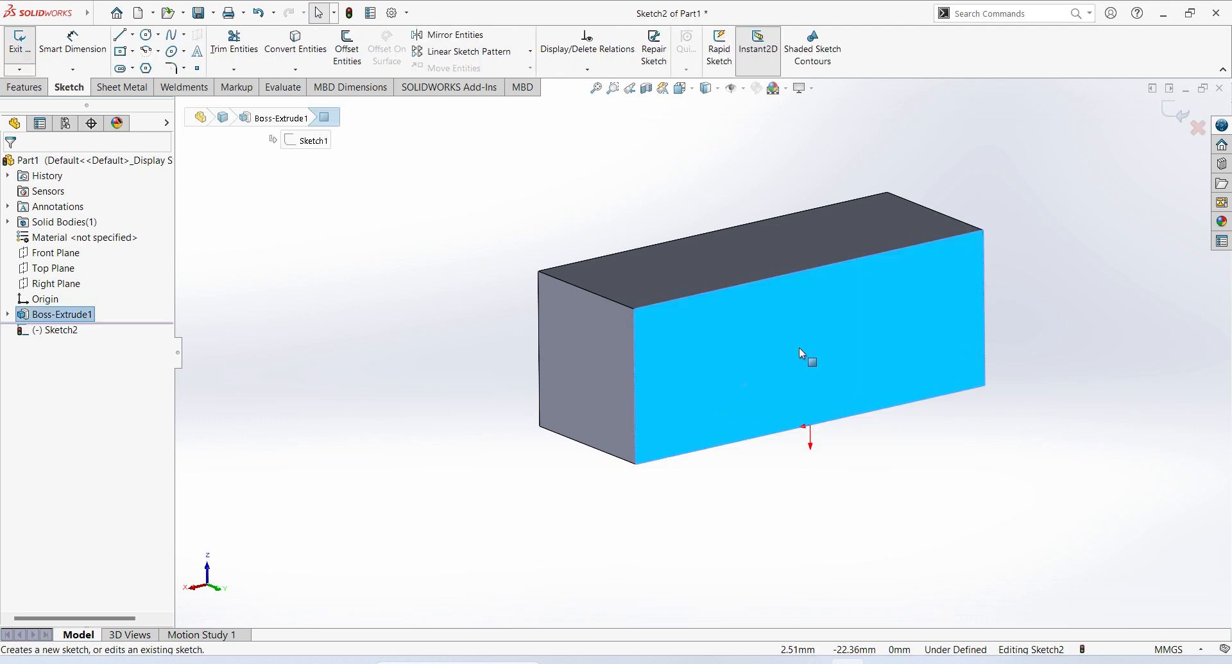
pyautogui.click(61, 330)
pyautogui.click(95, 316)
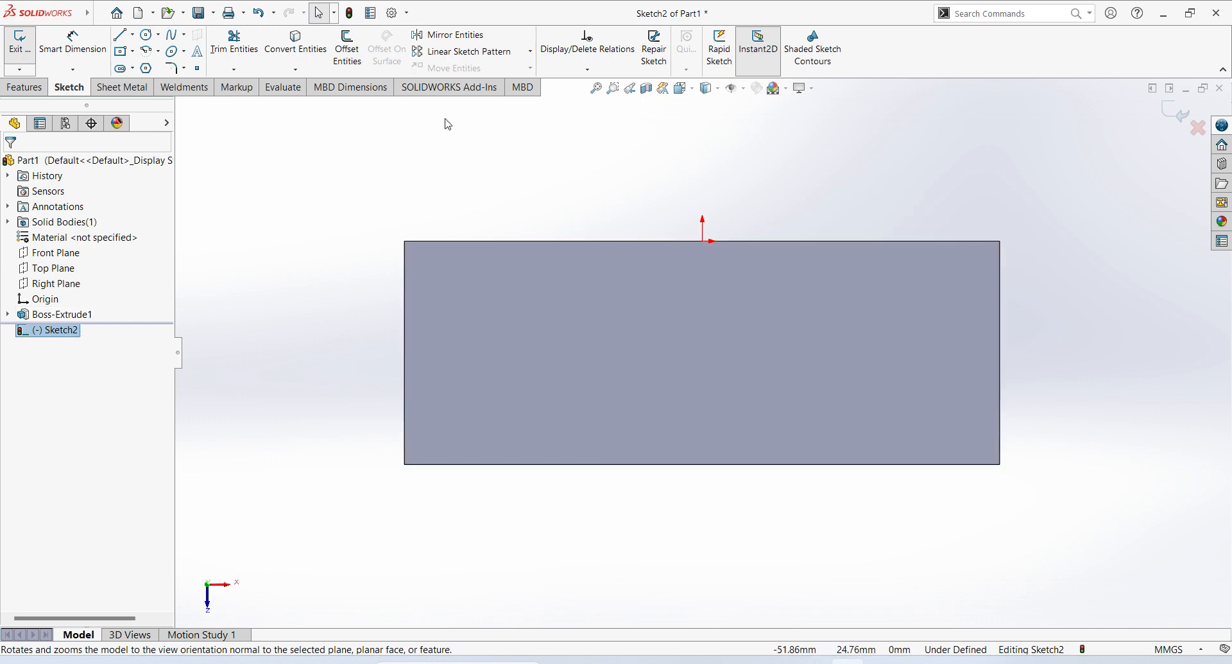
# Sketch a corner rectangle about 38 mm by 22.5 mm from the upper-left corner of the face.
pyautogui.click(133, 53)
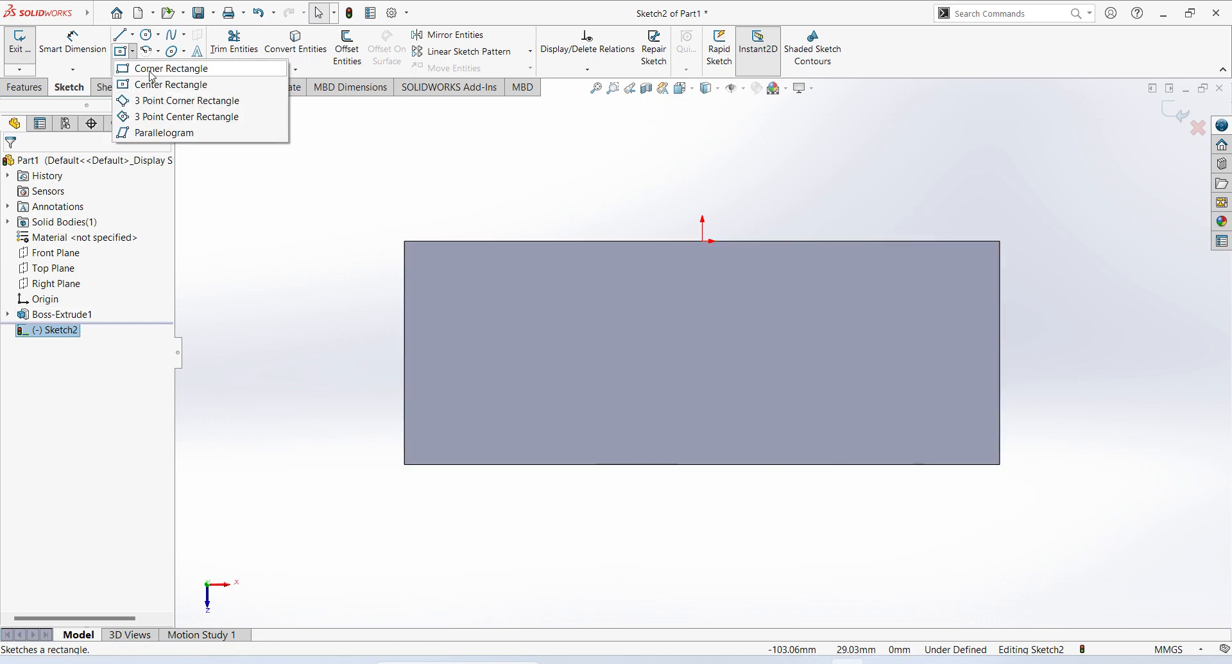
pyautogui.click(168, 66)
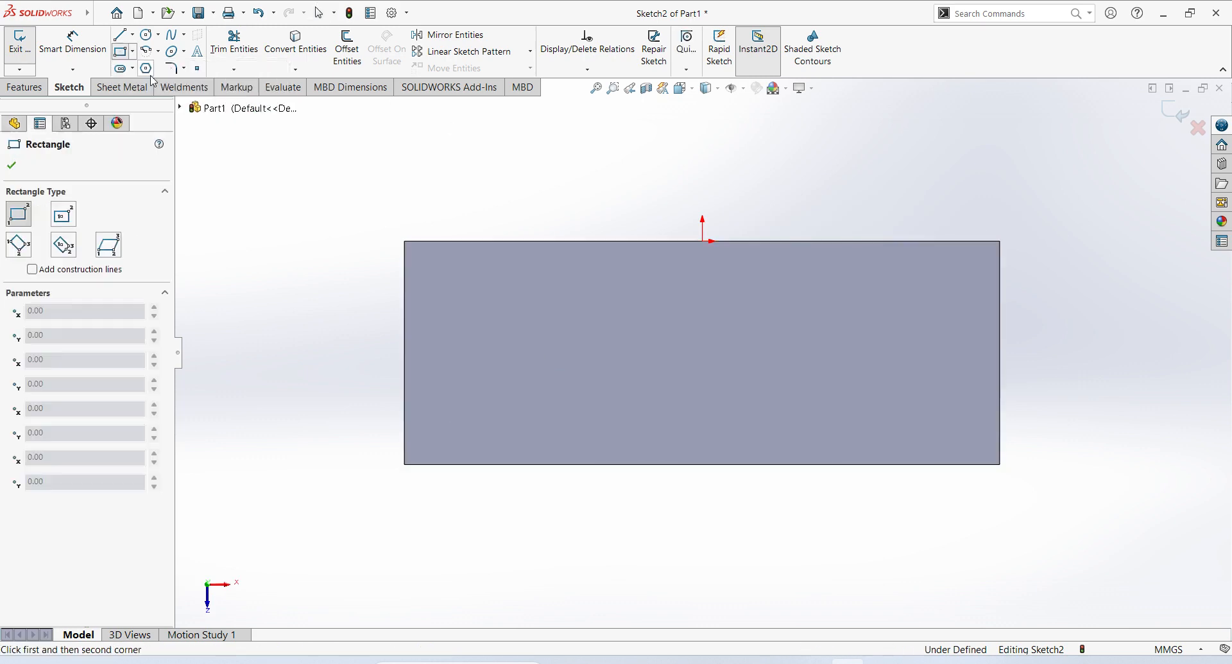
pyautogui.click(405, 242)
pyautogui.click(592, 352)
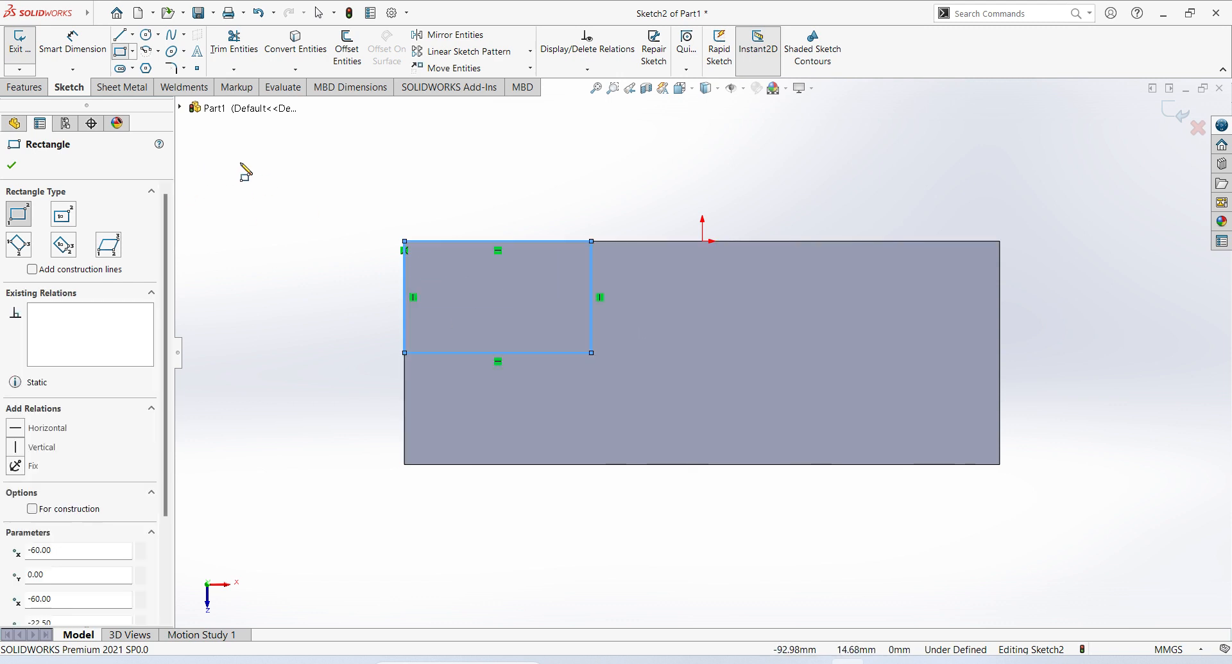
# Dimension the corner rectangle's width to 30 mm.
pyautogui.click(73, 42)
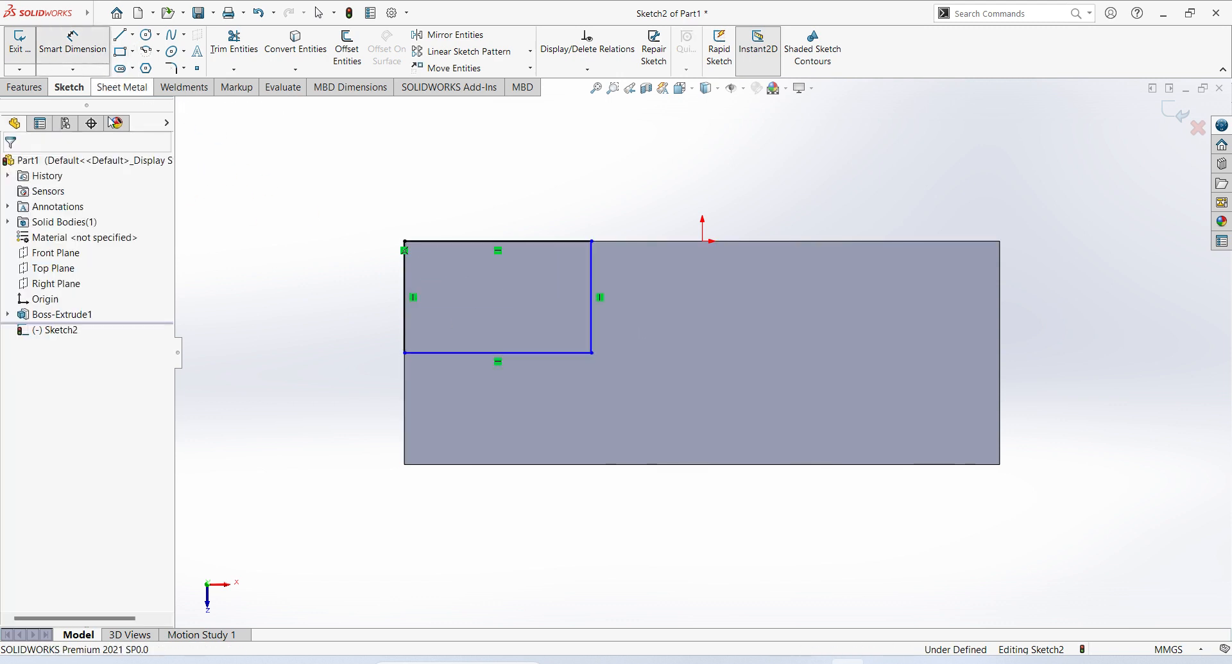
pyautogui.click(473, 243)
pyautogui.click(495, 206)
pyautogui.write('30')
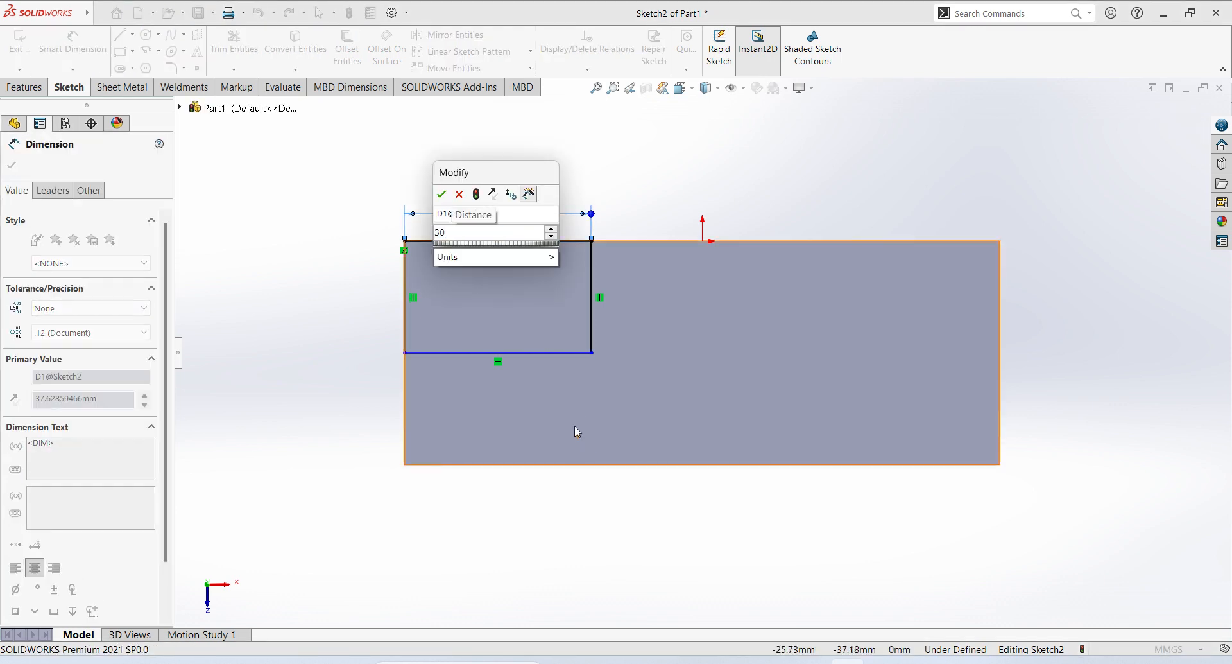
pyautogui.press('Return')
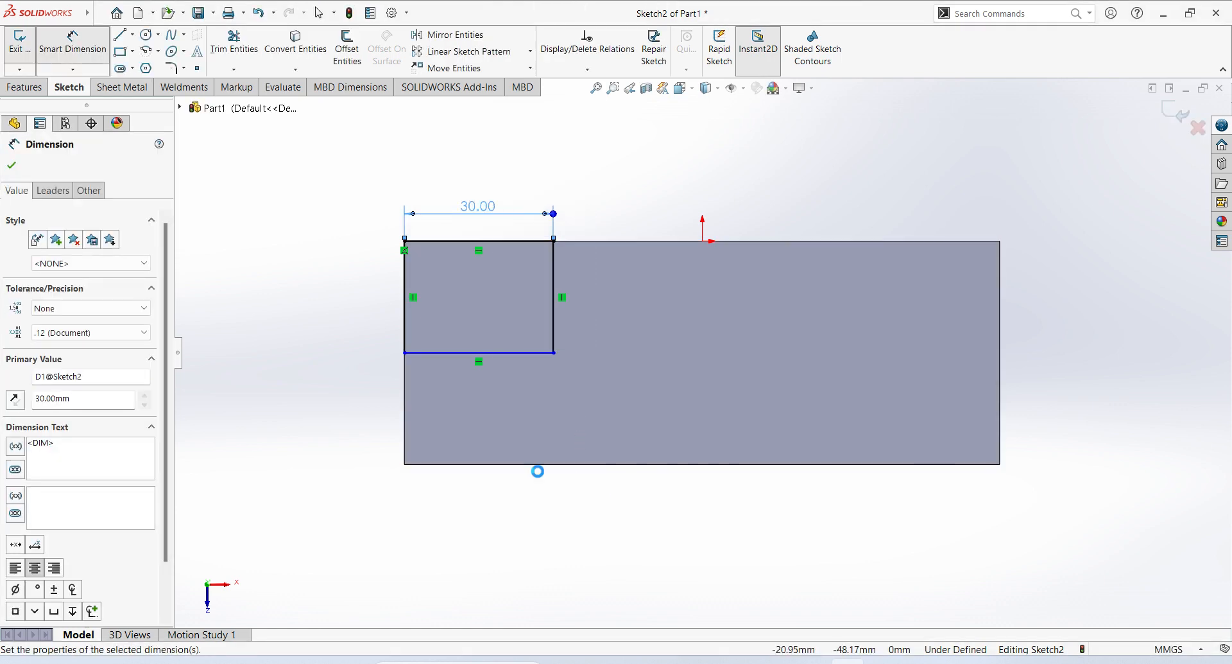
# Dimension the distance from the block's bottom edge to the rectangle's lower edge as 20 mm.
pyautogui.click(489, 464)
pyautogui.click(452, 353)
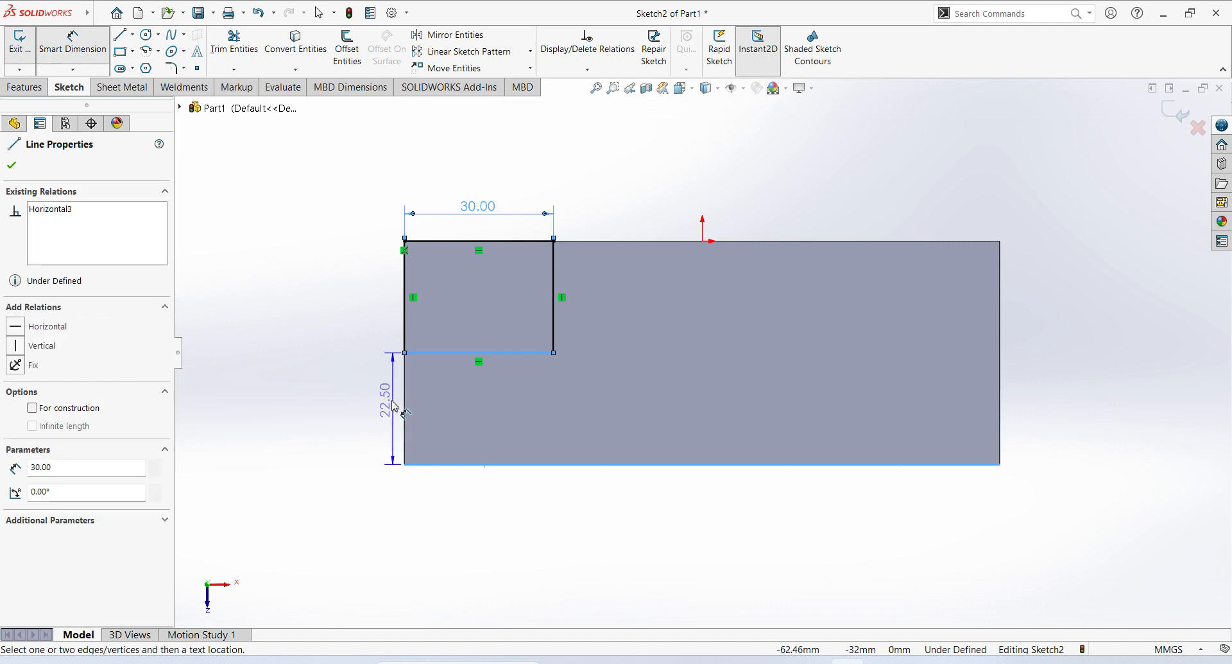
pyautogui.click(363, 417)
pyautogui.write('20')
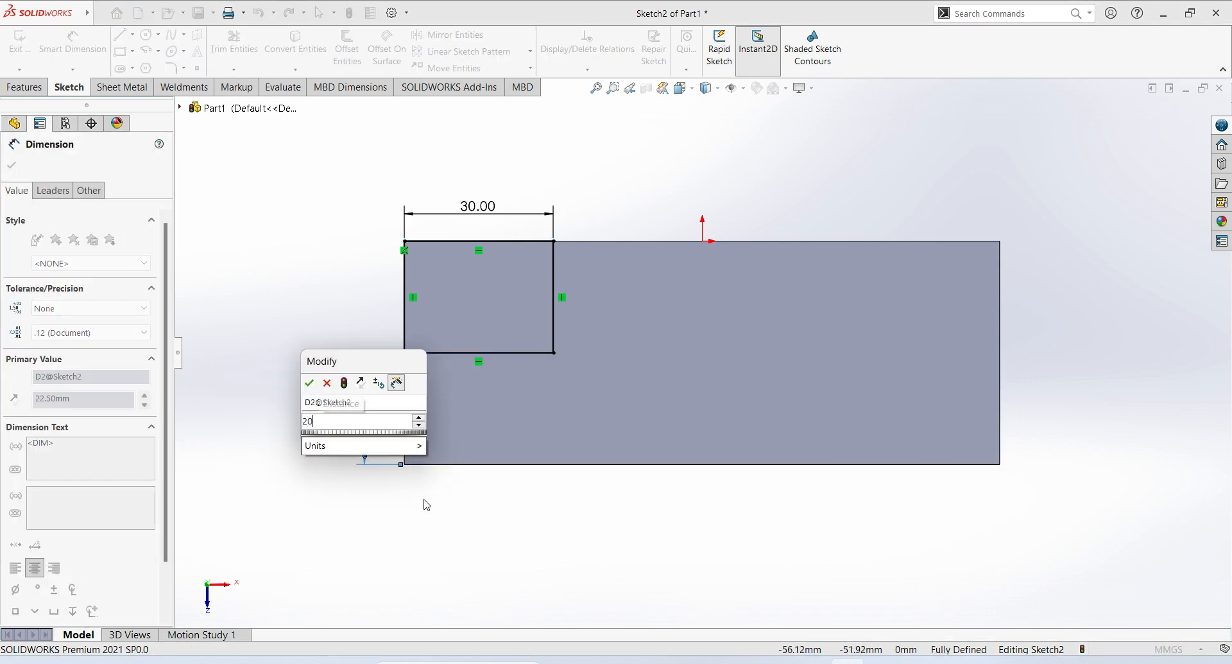
pyautogui.press('Return')
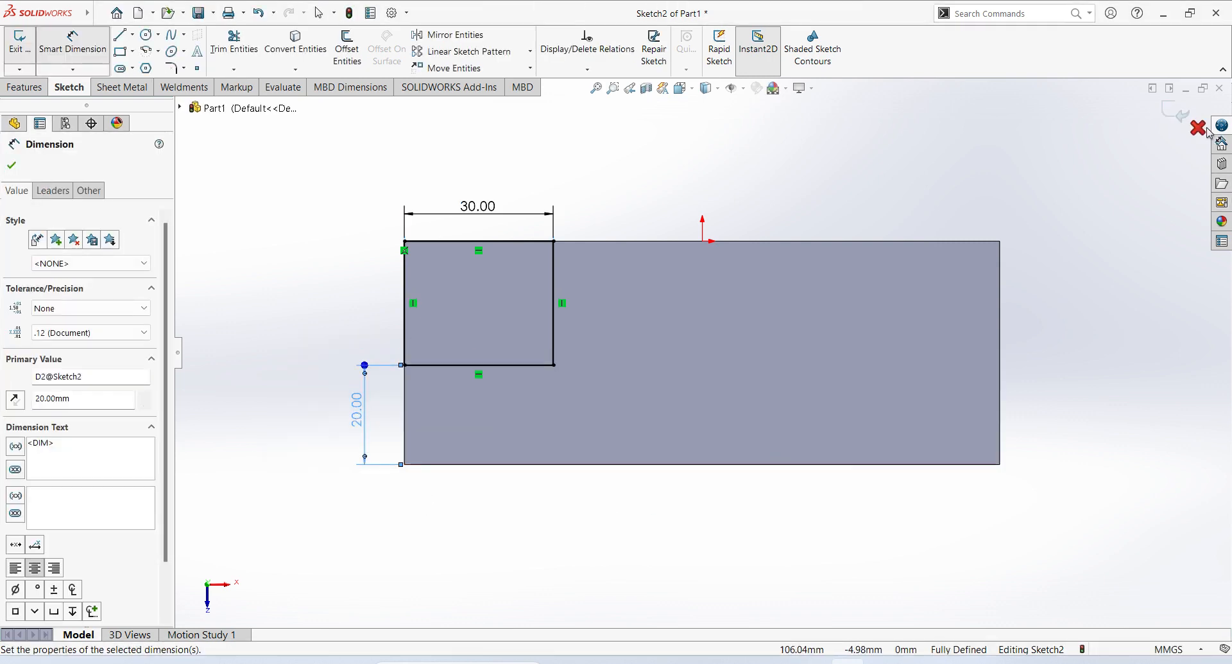
# Finish the corner rectangle sketch and cut-extrude it Through All to form the first step in the block.
pyautogui.click(1177, 113)
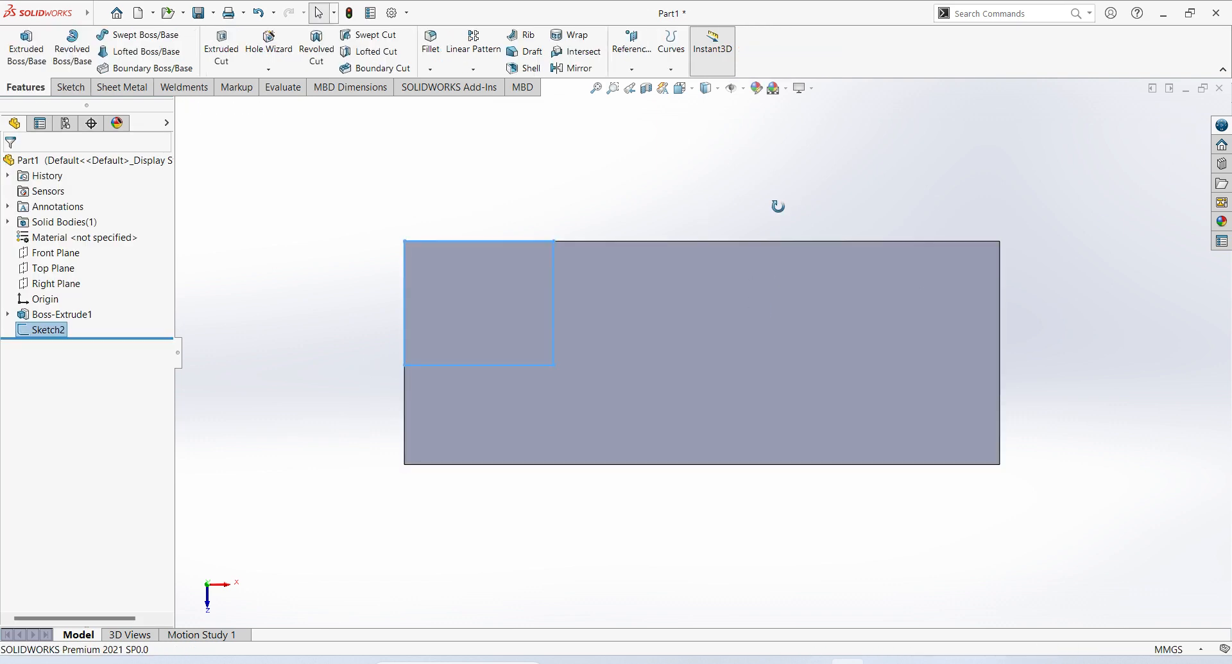
pyautogui.moveTo(778, 203); pyautogui.dragTo(812, 280, button='middle')
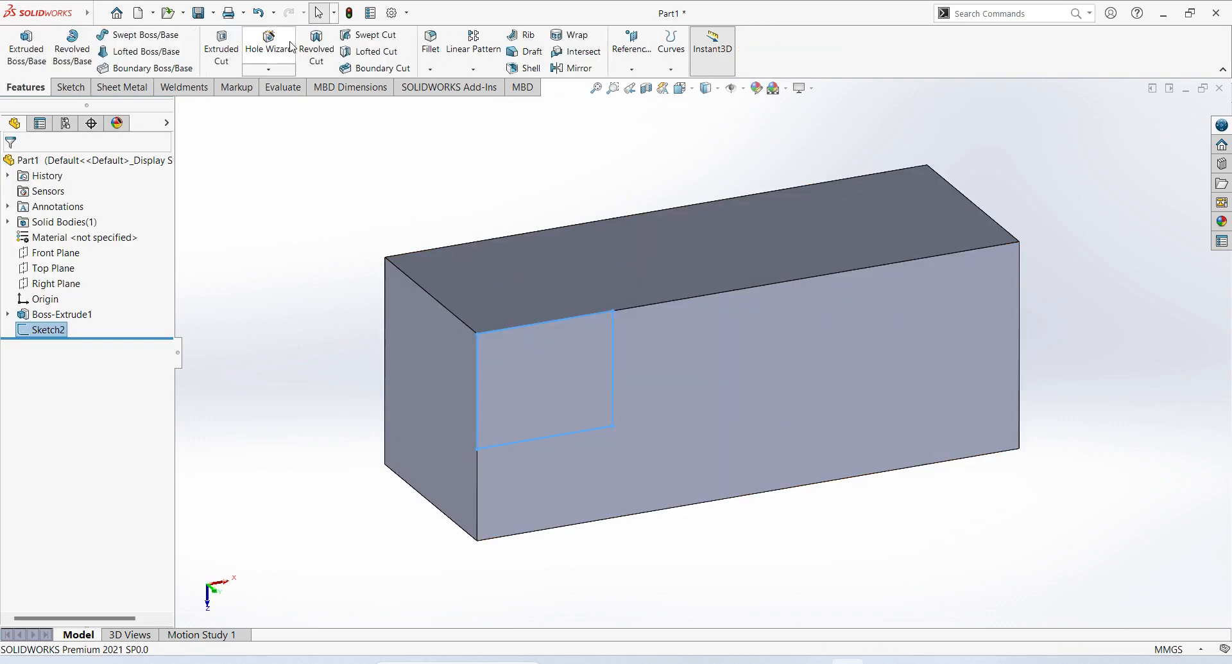
pyautogui.click(222, 54)
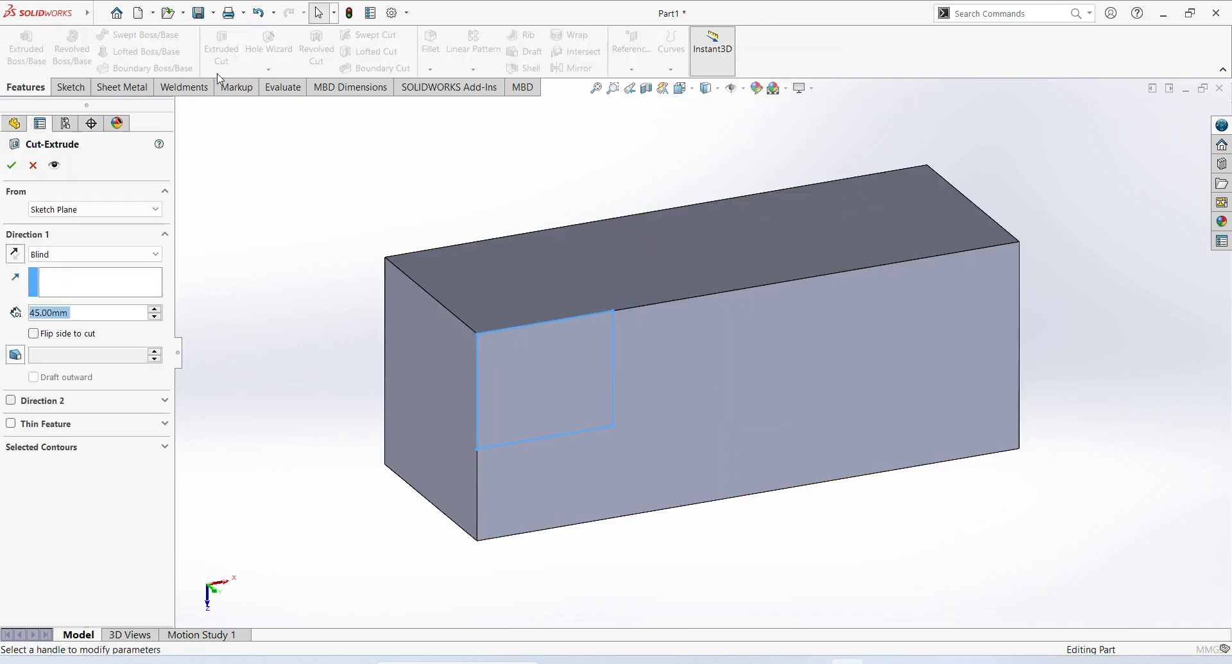
pyautogui.click(156, 257)
pyautogui.click(110, 279)
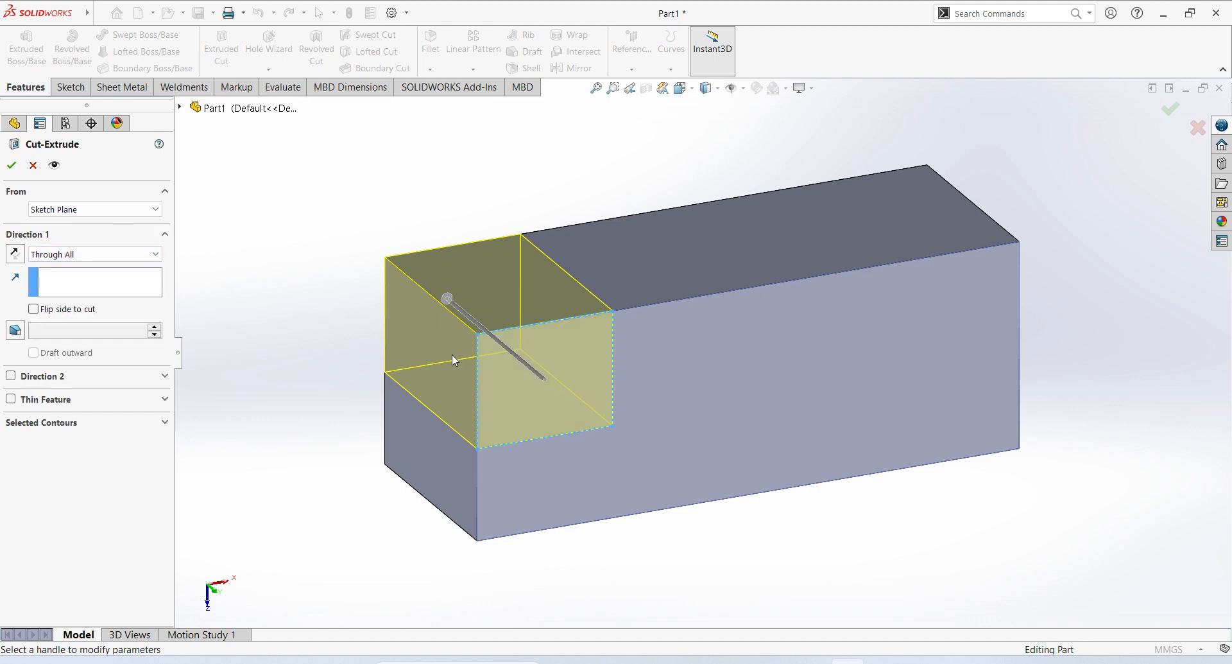
pyautogui.click(13, 166)
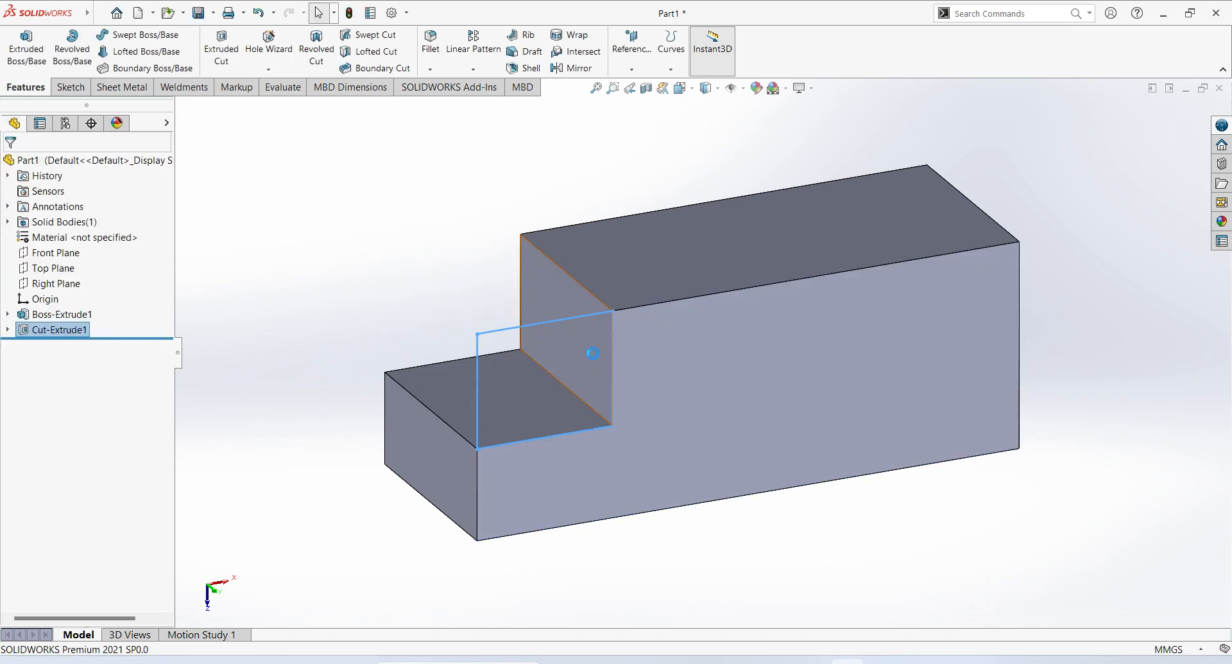
# Mirror the step cut about the Right Plane to form a matching step at the block's other end.
pyautogui.moveTo(591, 352); pyautogui.dragTo(565, 358, button='middle')
pyautogui.moveTo(460, 224); pyautogui.dragTo(707, 403, button='middle')
pyautogui.scroll(-3, 605, 402)
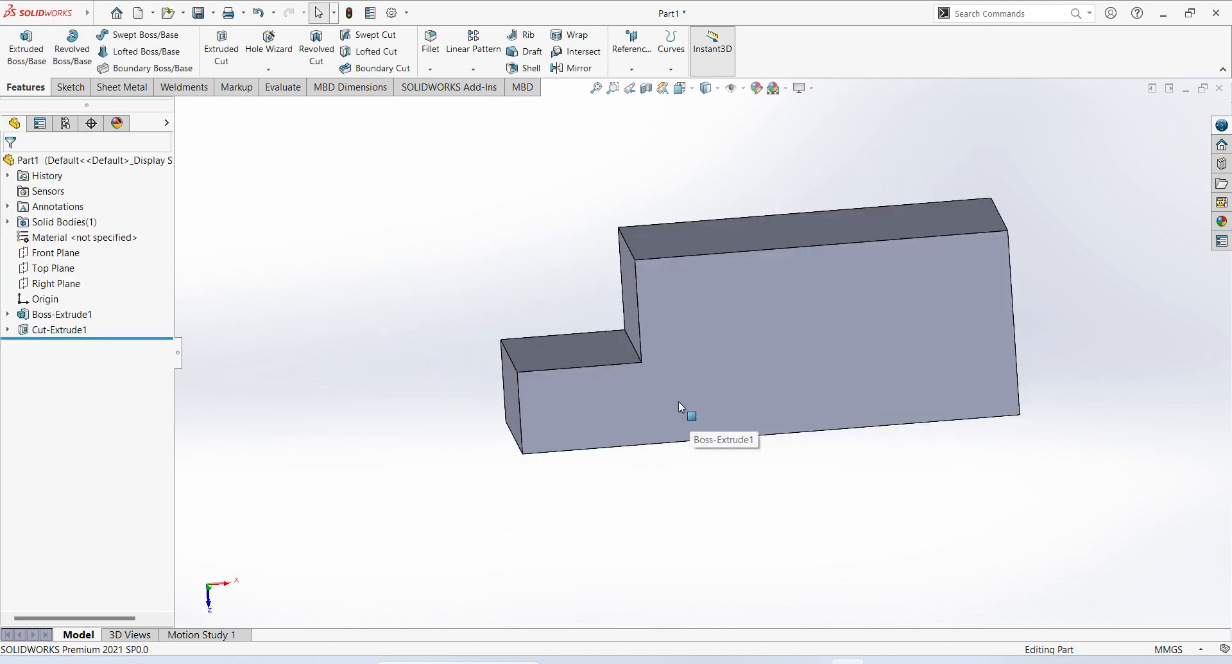
pyautogui.scroll(1, 621, 395)
pyautogui.moveTo(621, 394); pyautogui.dragTo(645, 355, button='middle')
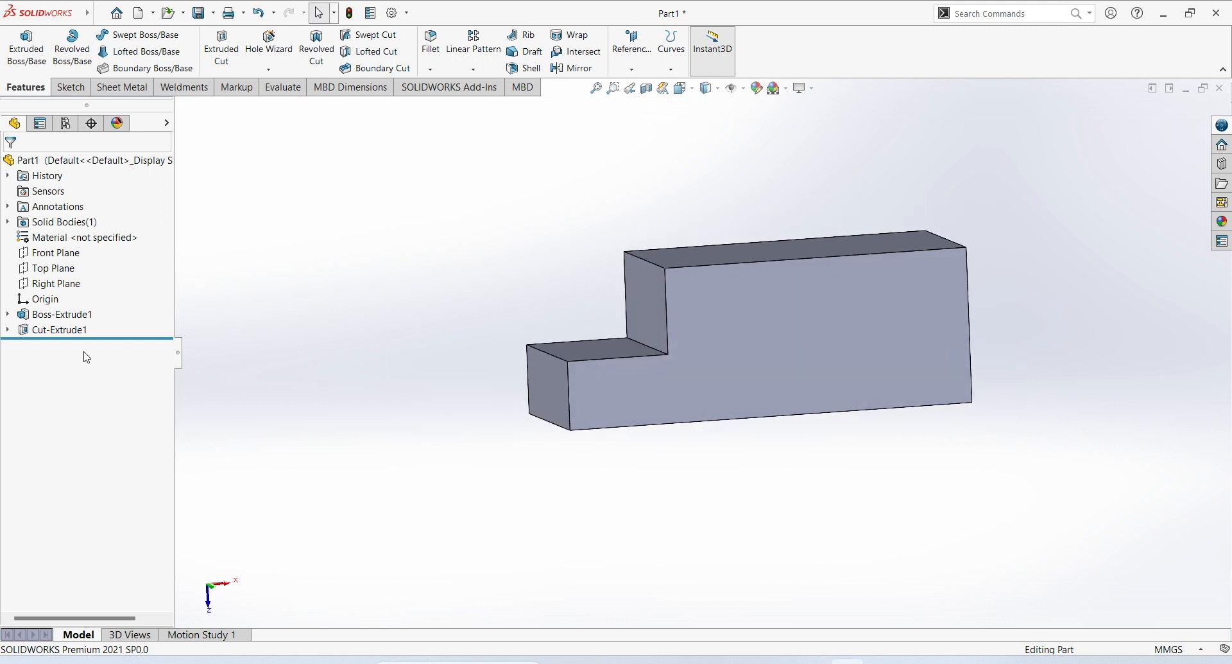
pyautogui.click(59, 329)
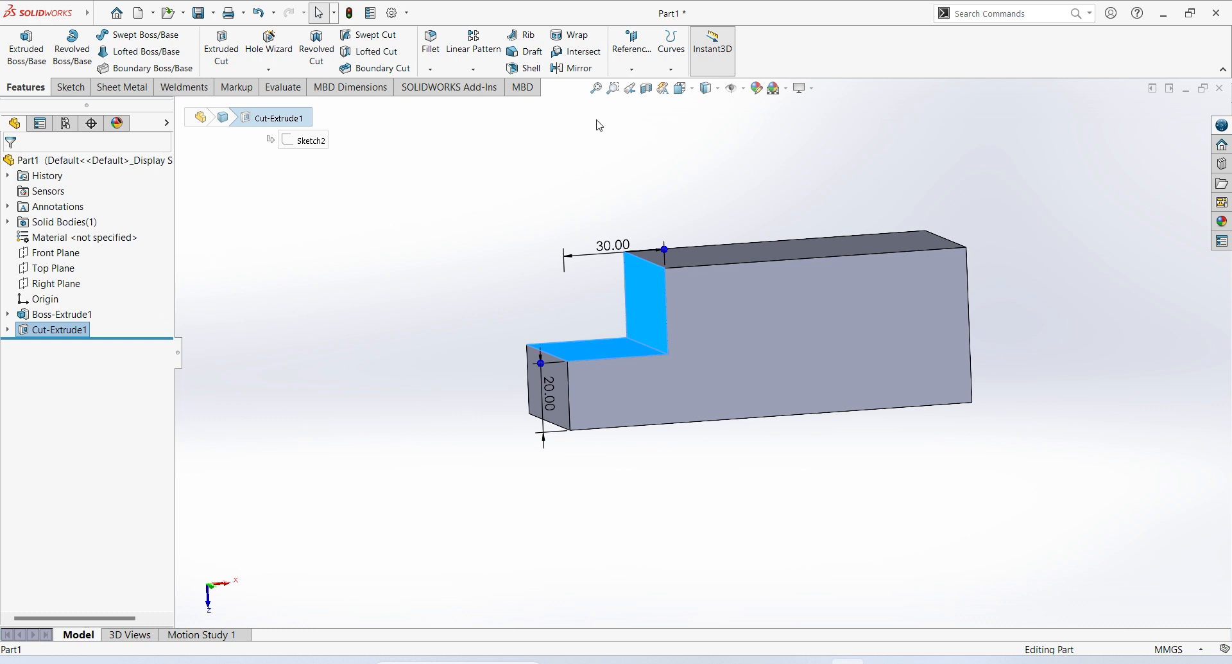
pyautogui.click(579, 68)
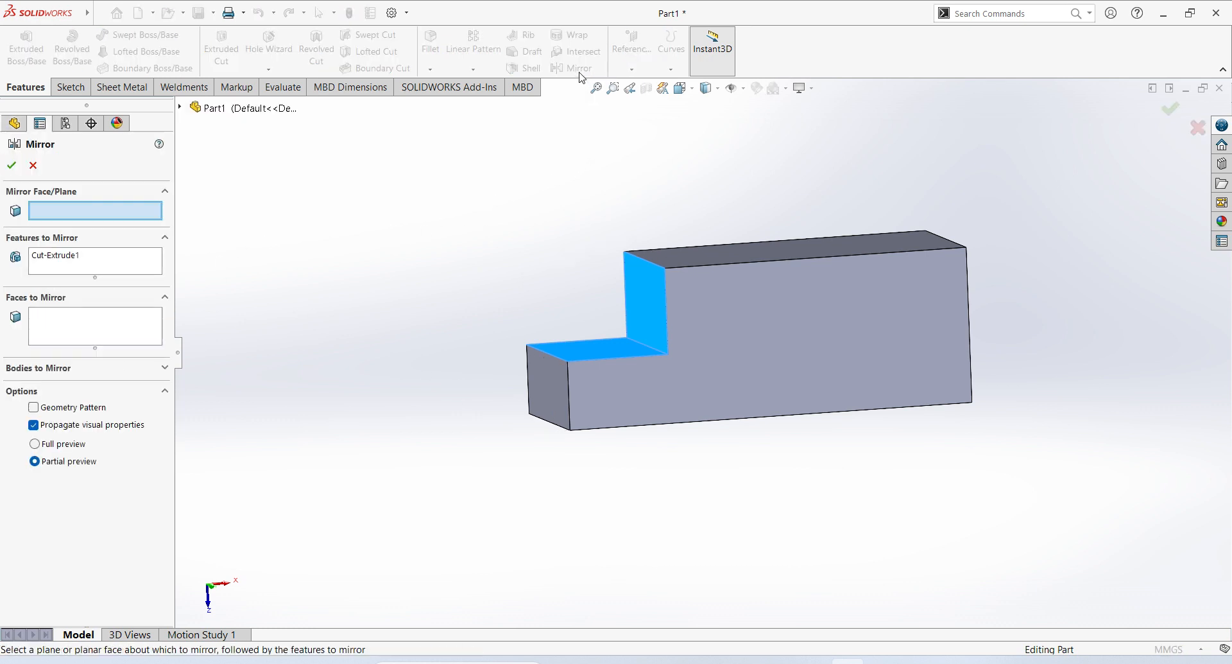
pyautogui.click(181, 108)
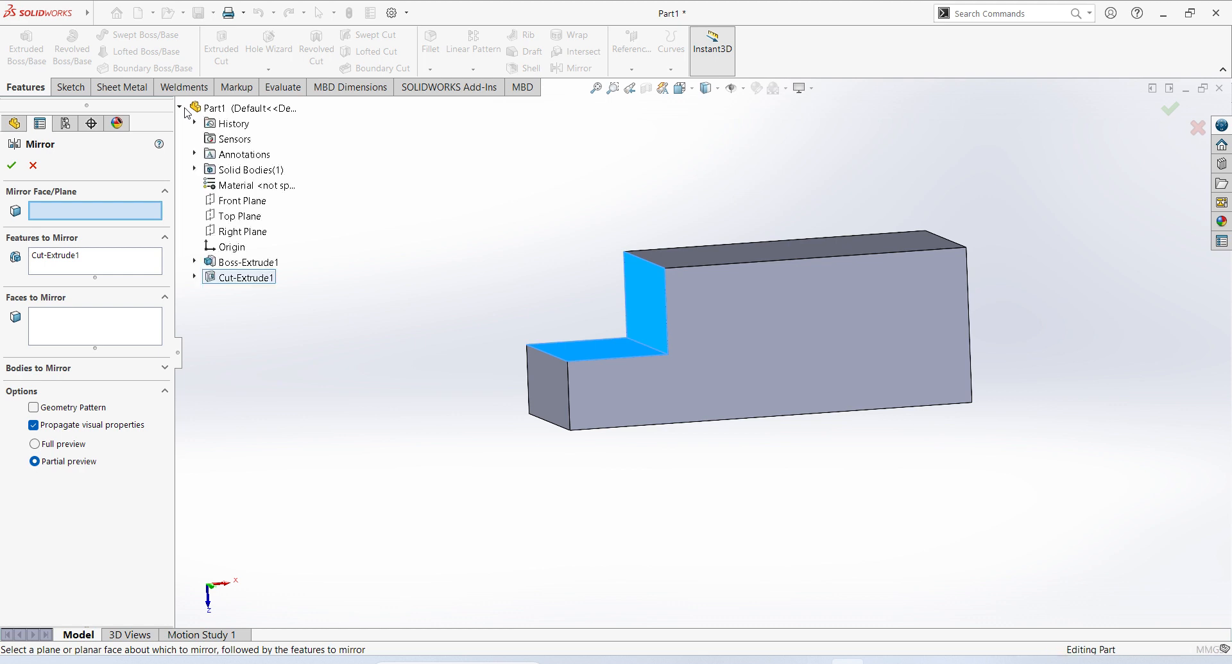
pyautogui.click(259, 234)
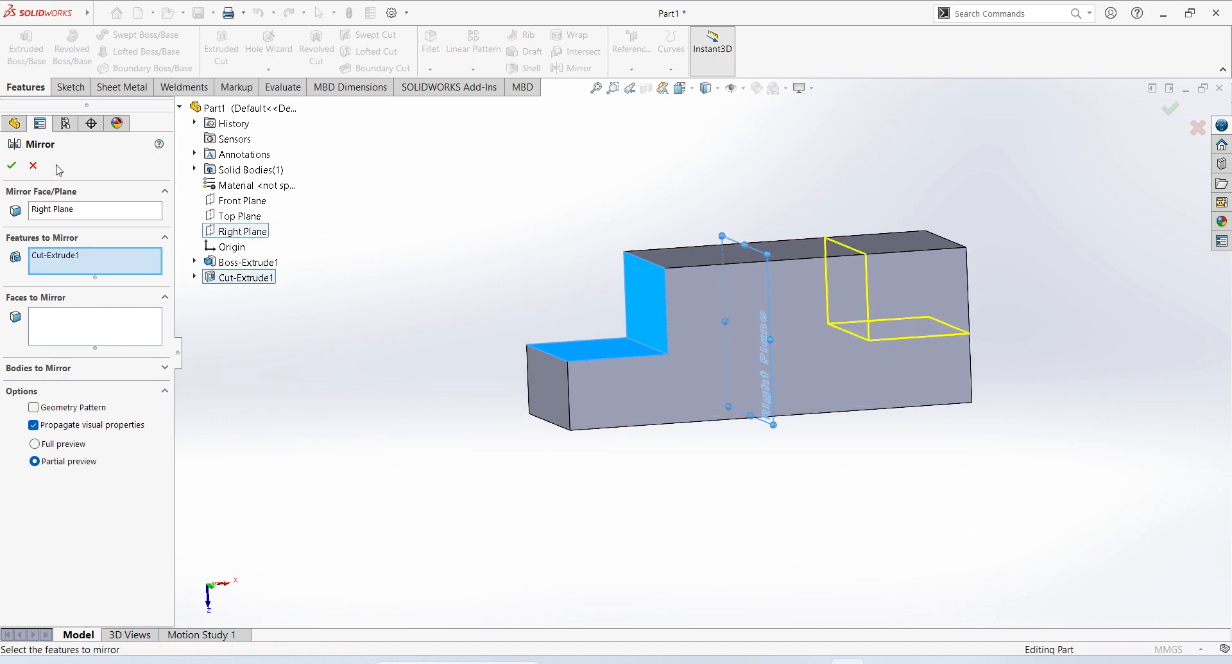
pyautogui.click(11, 166)
pyautogui.moveTo(463, 301); pyautogui.dragTo(452, 321, button='middle')
pyautogui.click(421, 272)
# Check the V-groove dimensions in the Ex 05.pdf drawing and start a sketch on the block's stepped side face, viewed normal to it.
pyautogui.moveTo(557, 396); pyautogui.dragTo(612, 386, button='middle')
pyautogui.scroll(1, 691, 416)
pyautogui.moveTo(690, 416); pyautogui.dragTo(655, 426, button='middle')
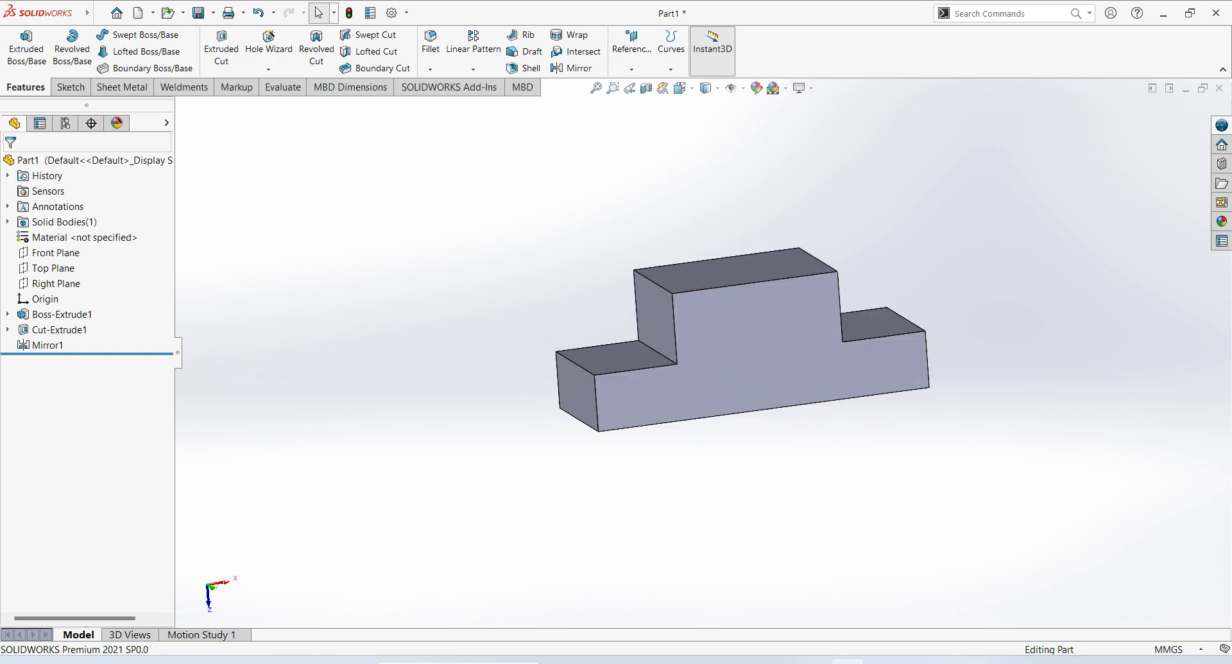
pyautogui.click(810, 662)
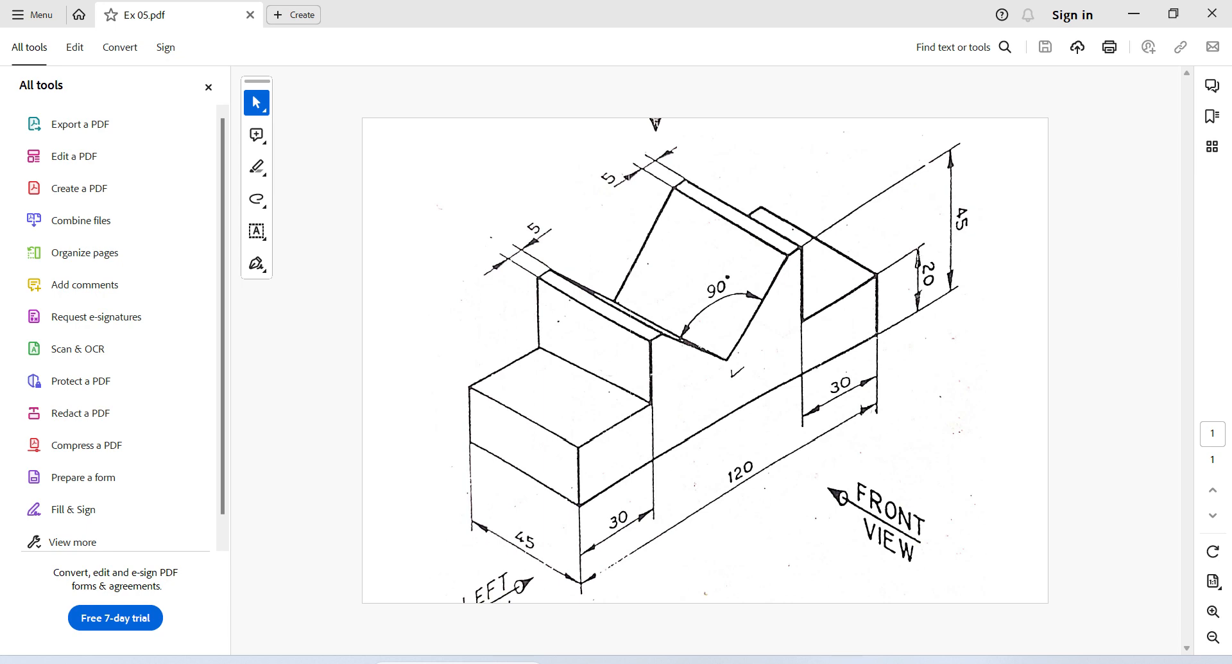
pyautogui.hotkey('alt', 'Tab')
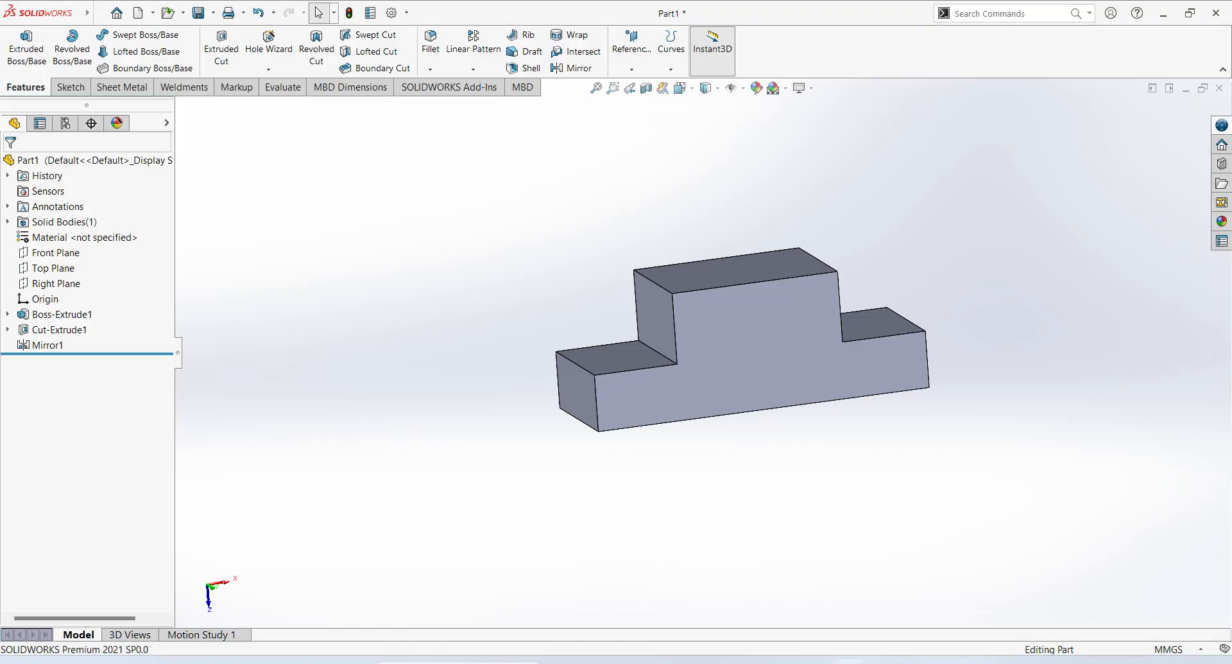
pyautogui.click(772, 339)
pyautogui.click(827, 285)
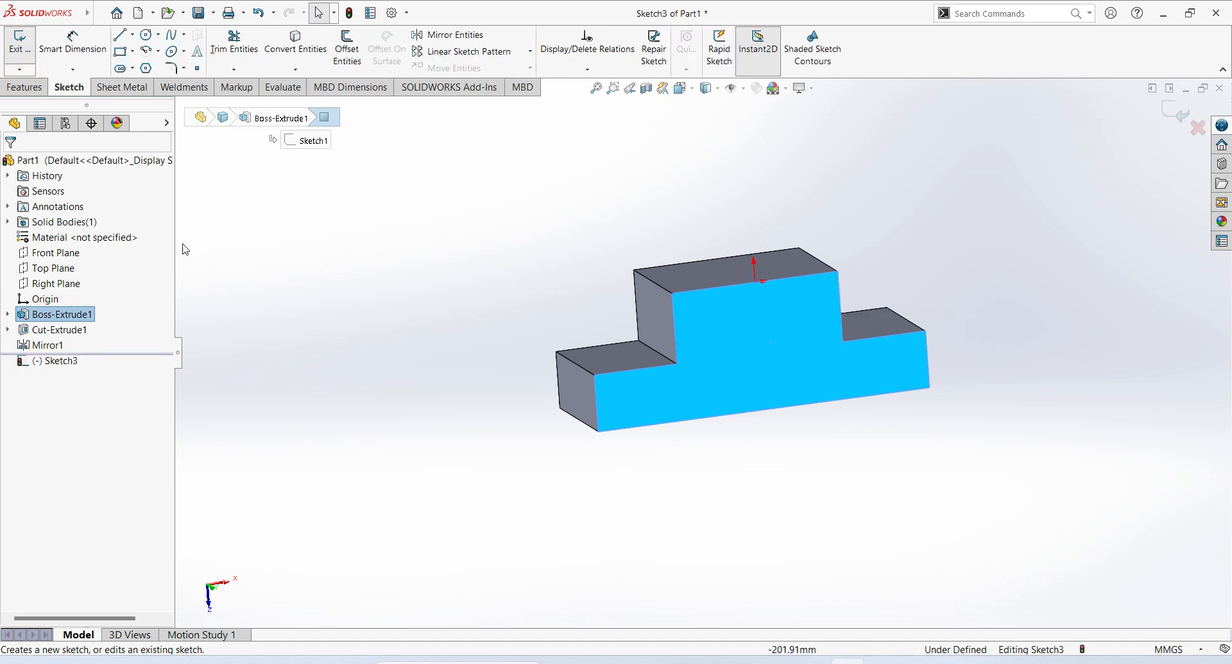
pyautogui.click(71, 361)
pyautogui.click(105, 342)
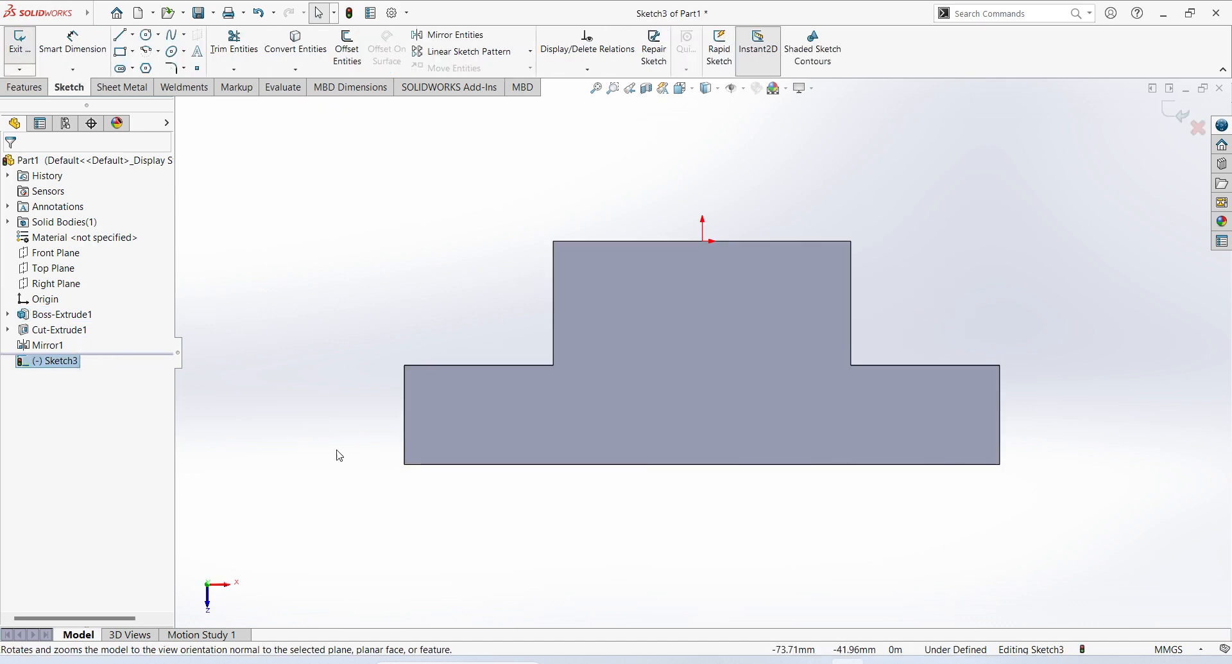
# Sketch a closed downward-pointing triangle with a top side about 43 mm long lying on the raised section's upper edge.
pyautogui.click(121, 35)
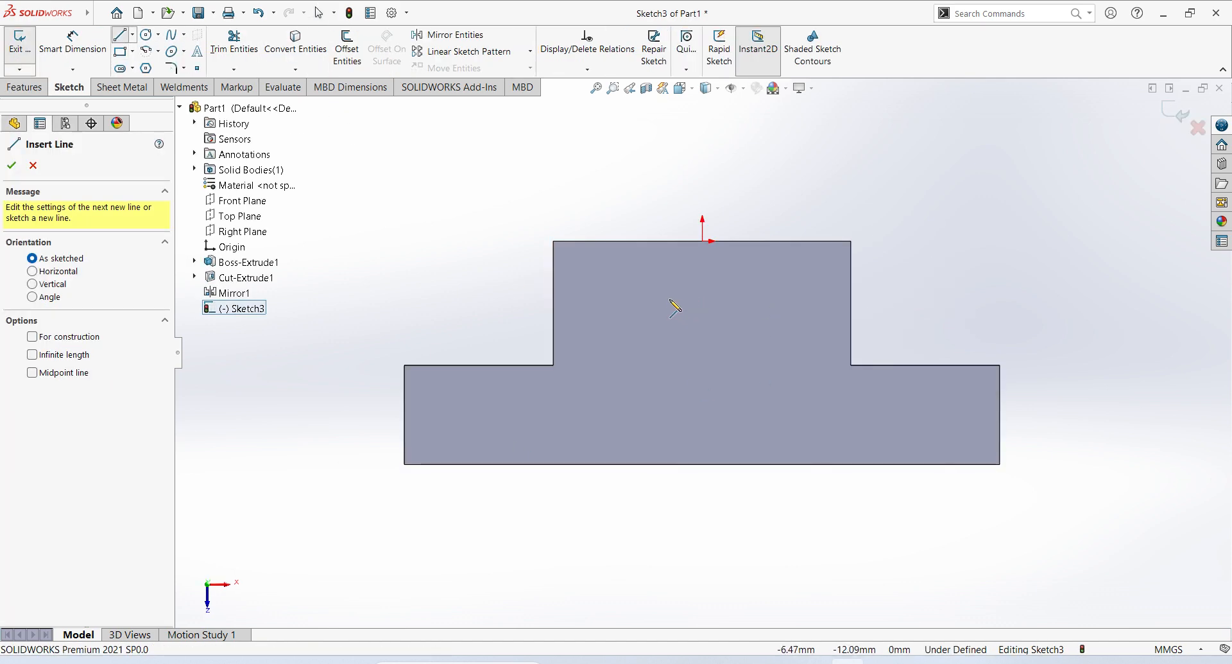
pyautogui.click(595, 242)
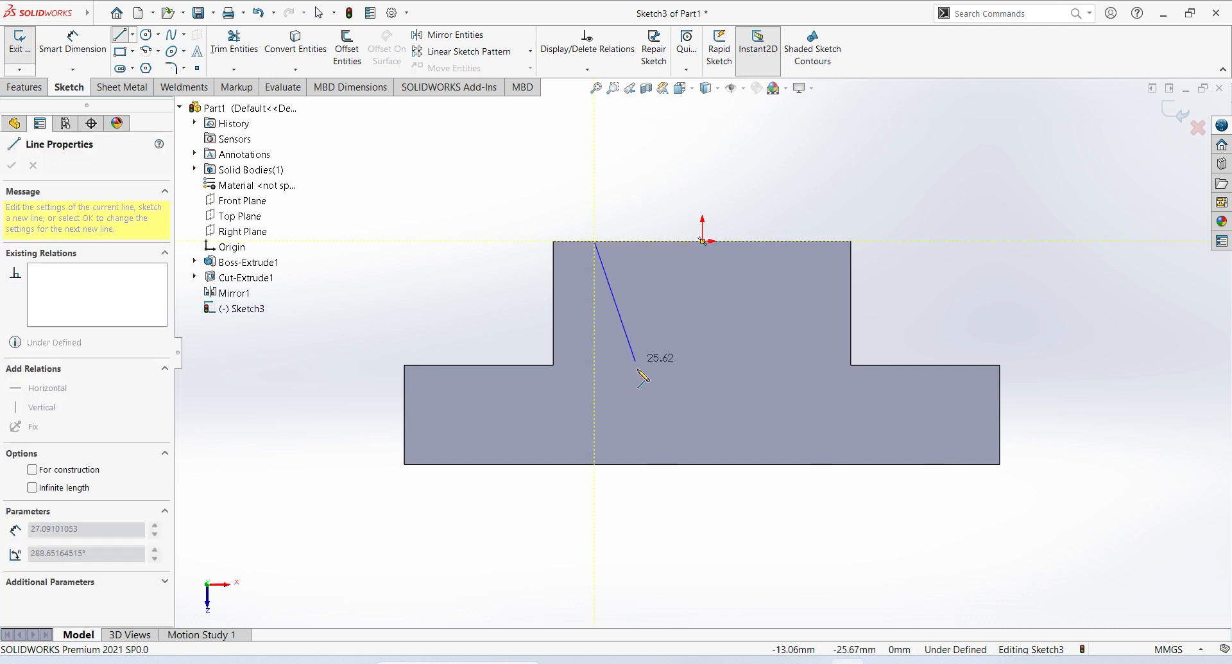
pyautogui.click(670, 370)
pyautogui.click(810, 242)
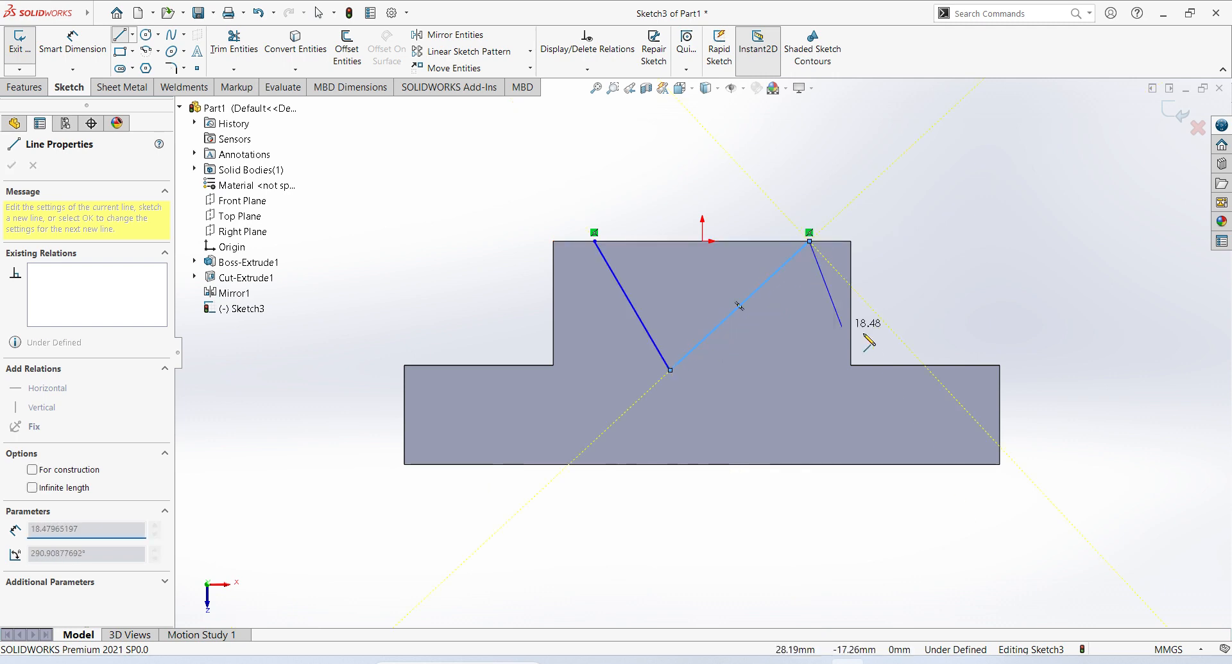
pyautogui.click(596, 242)
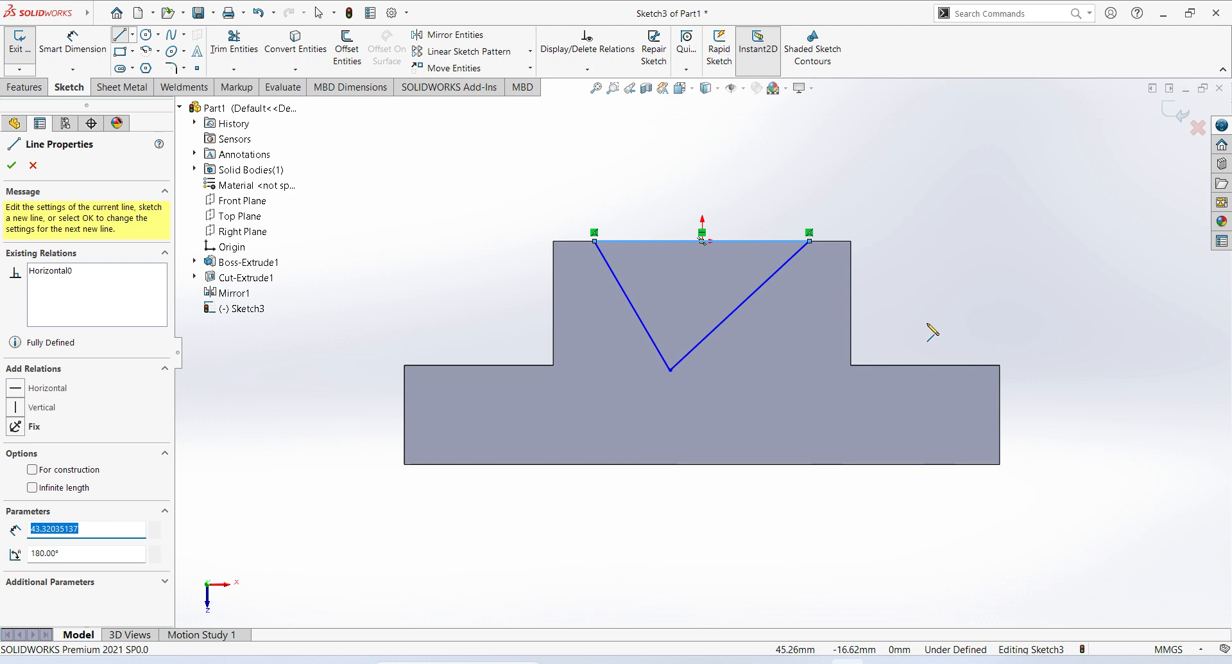
pyautogui.press('Escape')
# Dimension the distance from the raised section's left edge to the triangle's upper-left corner as 5 mm.
pyautogui.click(72, 43)
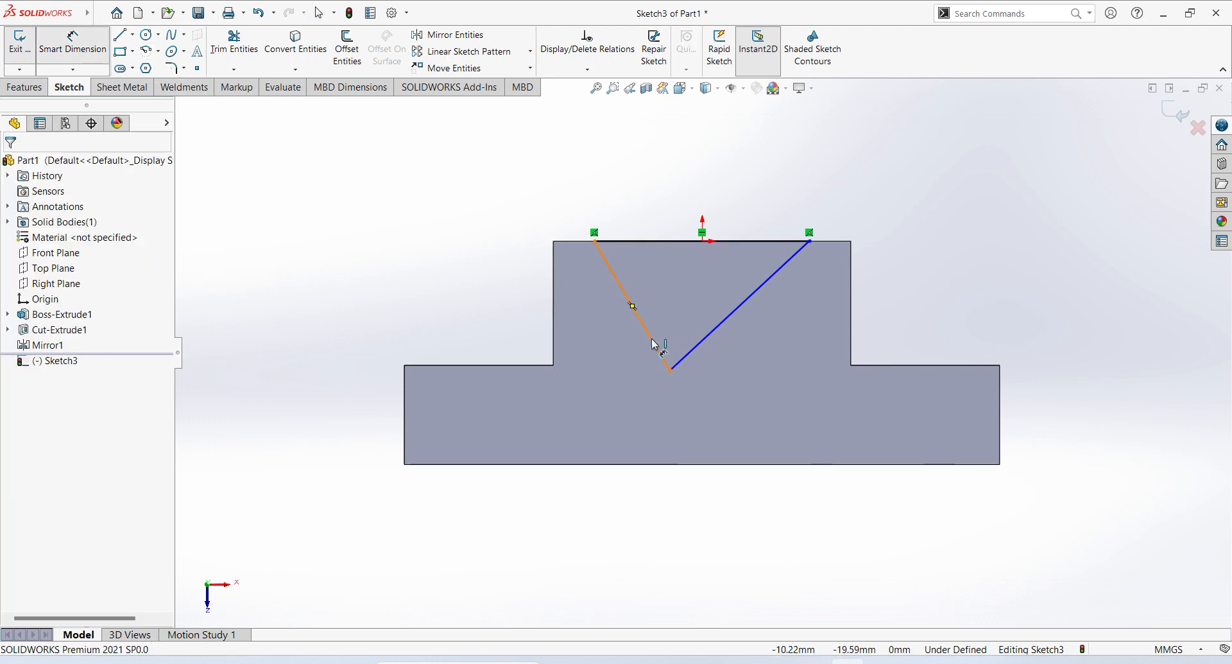
pyautogui.click(597, 243)
pyautogui.click(554, 280)
pyautogui.click(575, 213)
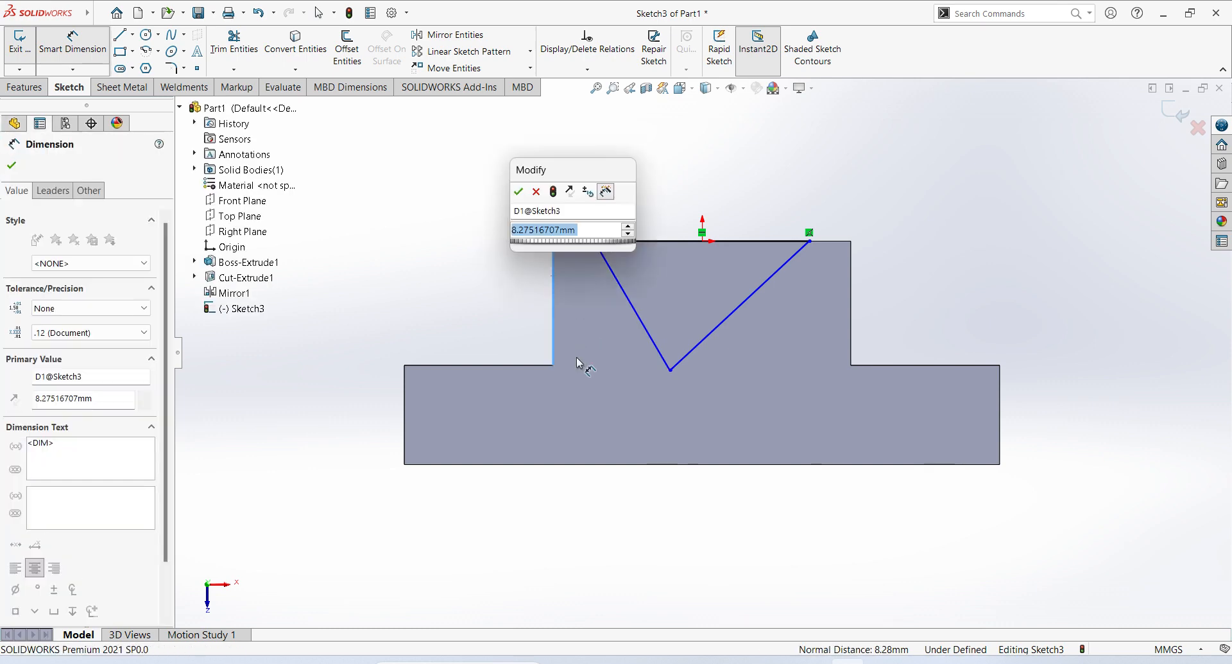
pyautogui.write('5')
pyautogui.press('Return')
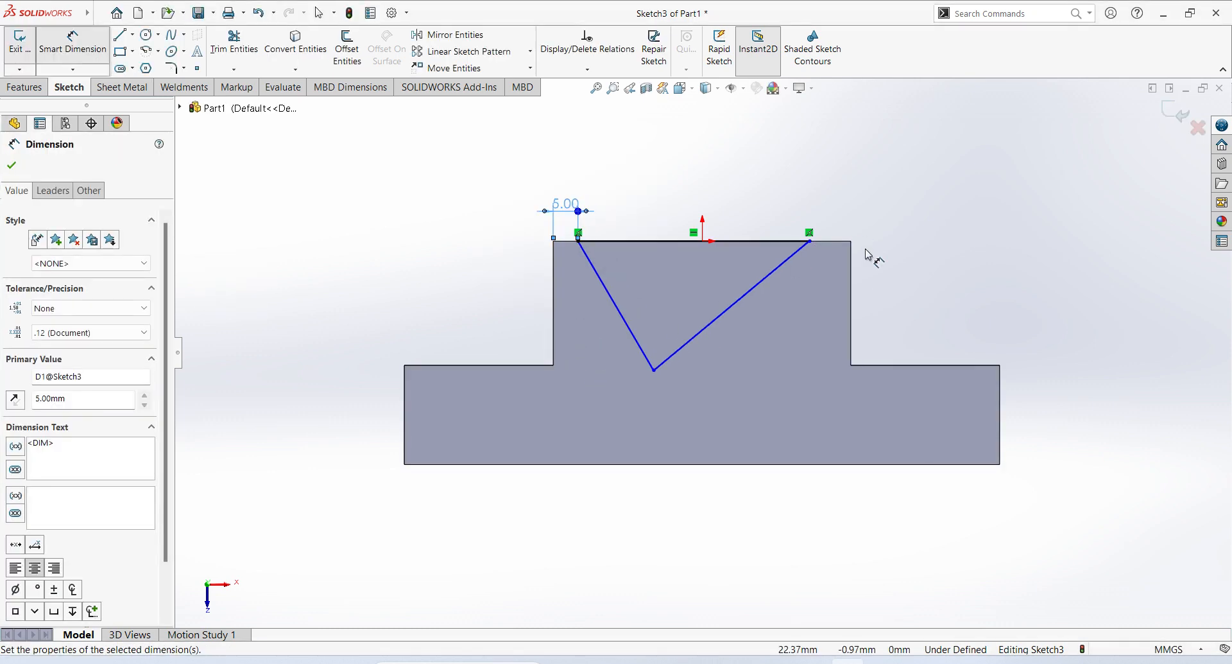
# Dimension the distance from the raised section's right edge to the triangle's upper-right corner as 5 mm.
pyautogui.click(852, 290)
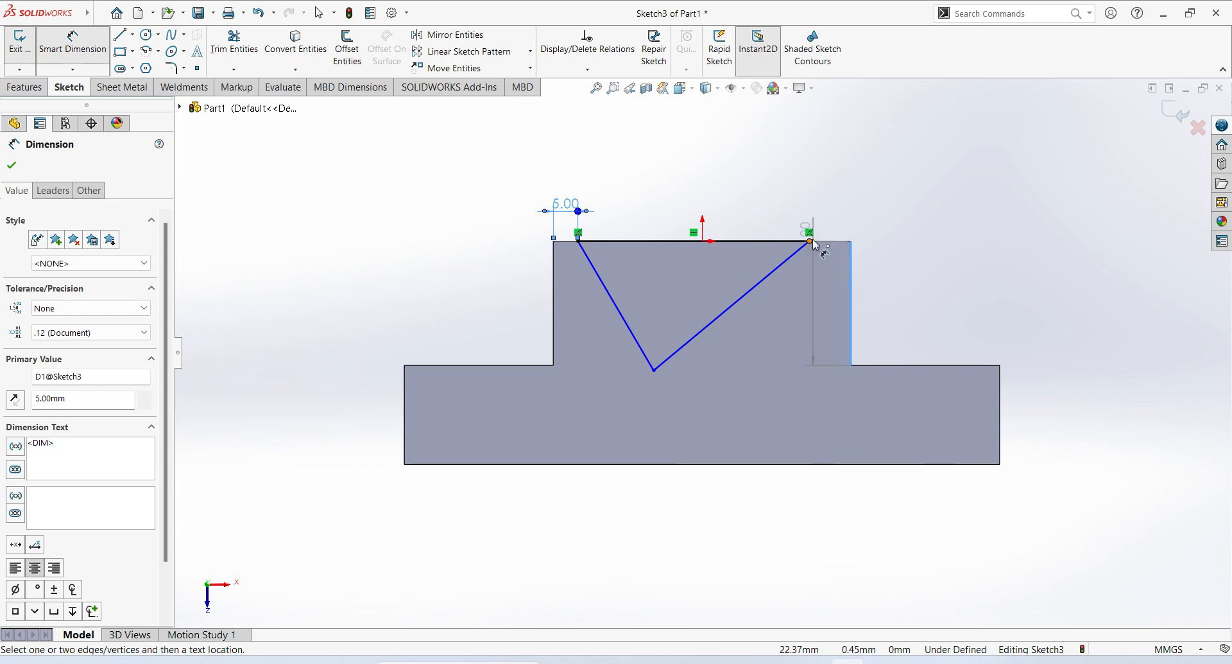
pyautogui.click(811, 241)
pyautogui.click(846, 210)
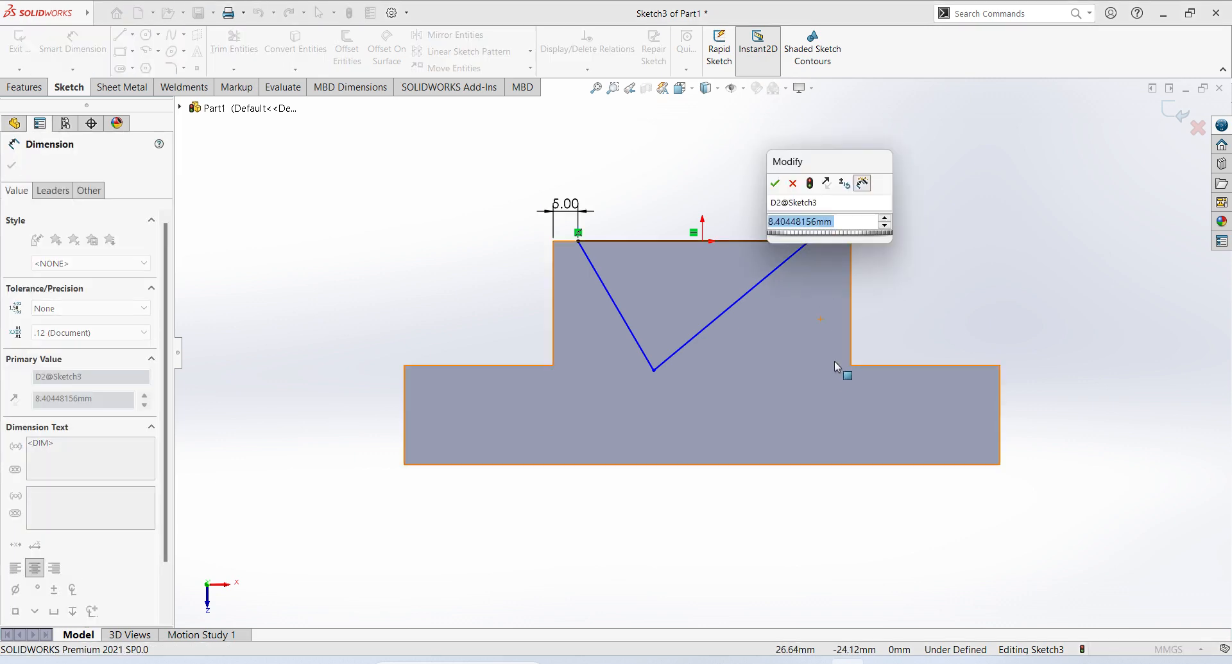
pyautogui.write('5')
pyautogui.press('Return')
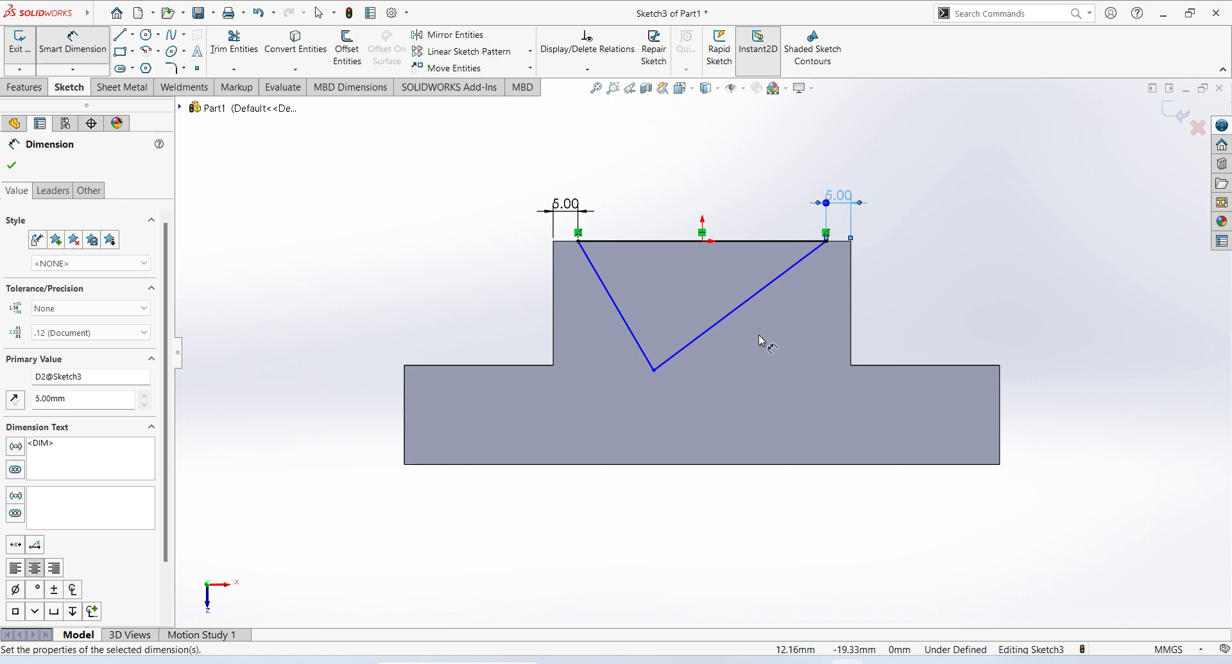
# Dimension the angle between the triangle's two slanted sides as 90 degrees.
pyautogui.click(738, 307)
pyautogui.click(611, 321)
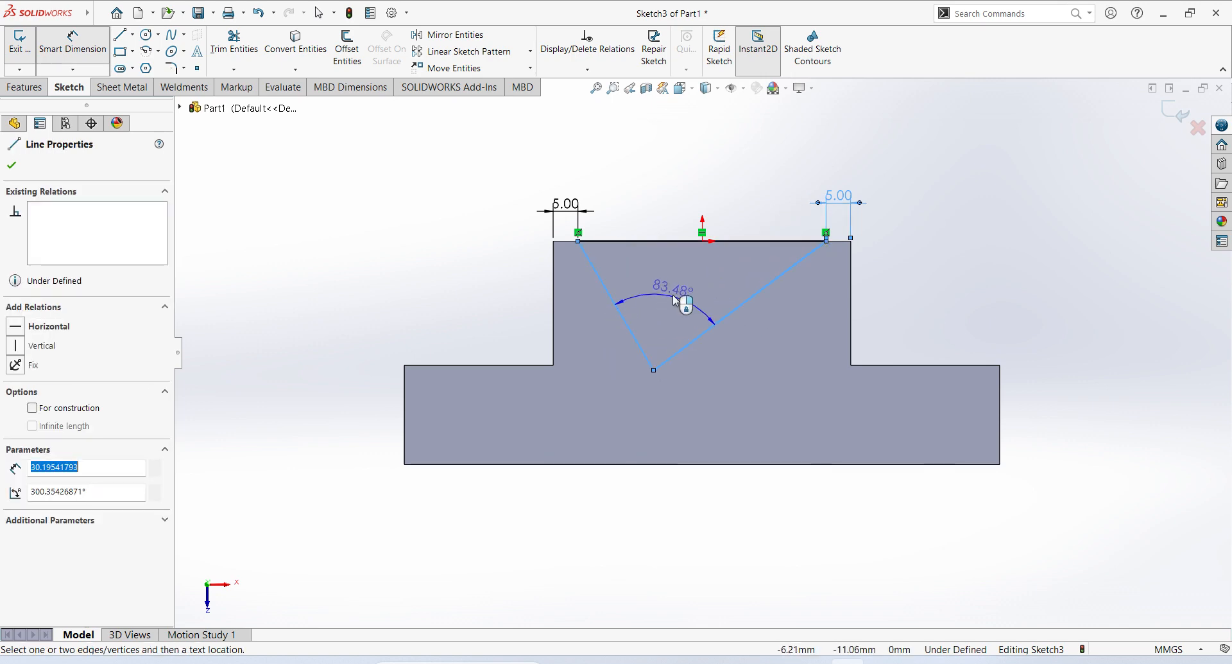
pyautogui.click(678, 298)
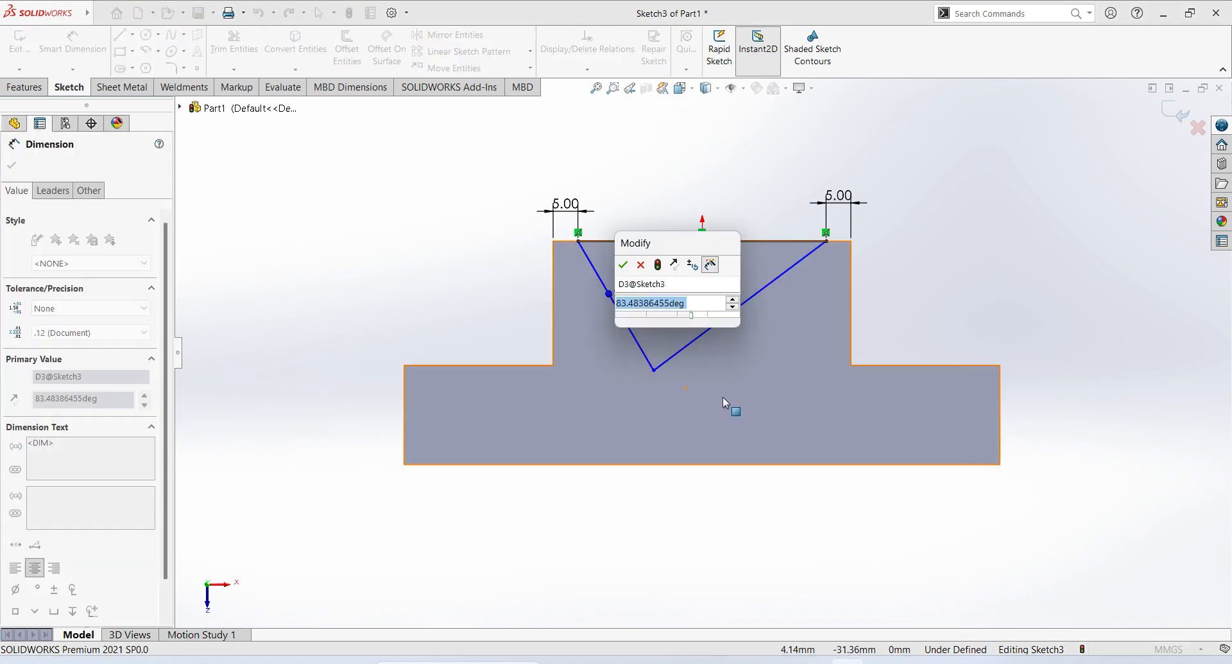
pyautogui.write('90')
pyautogui.press('Return')
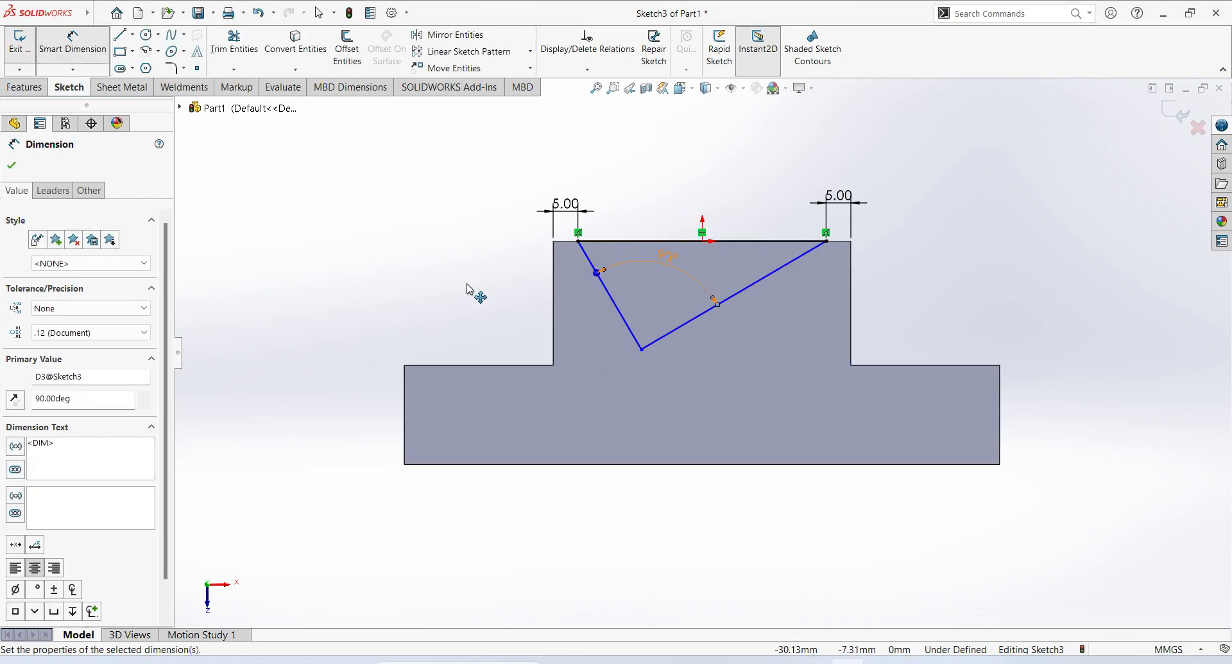
# Dimension the horizontal distance from the block's left edge to the triangle's lower vertex as 60 mm.
pyautogui.click(642, 350)
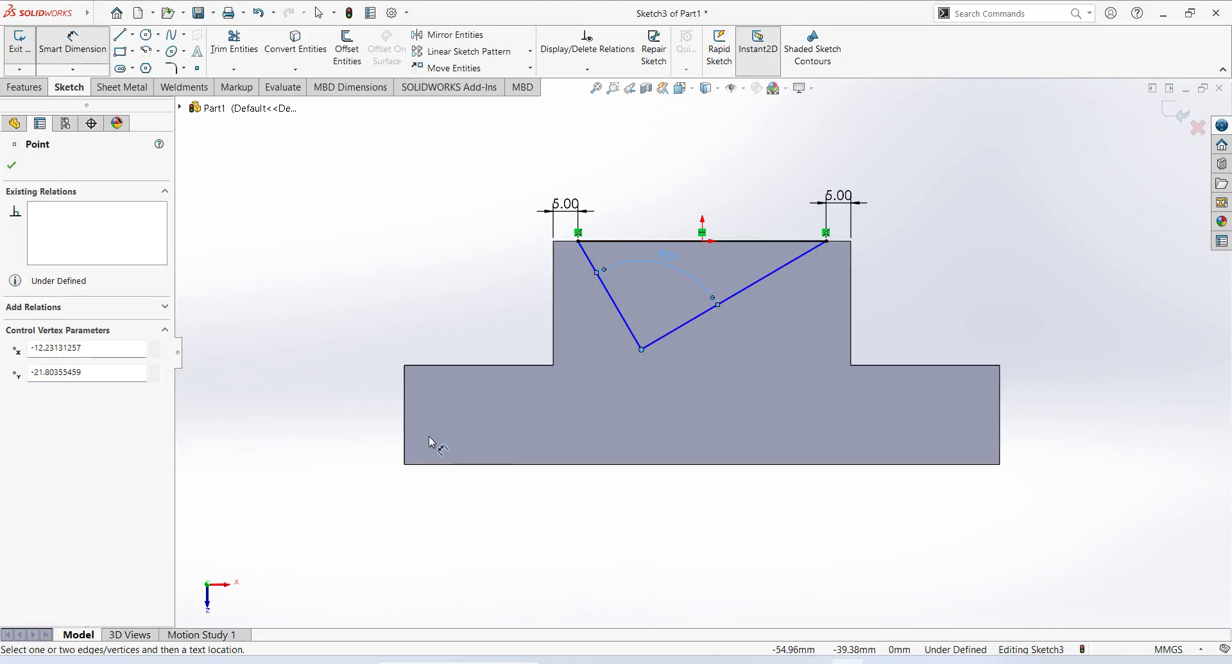
pyautogui.click(405, 443)
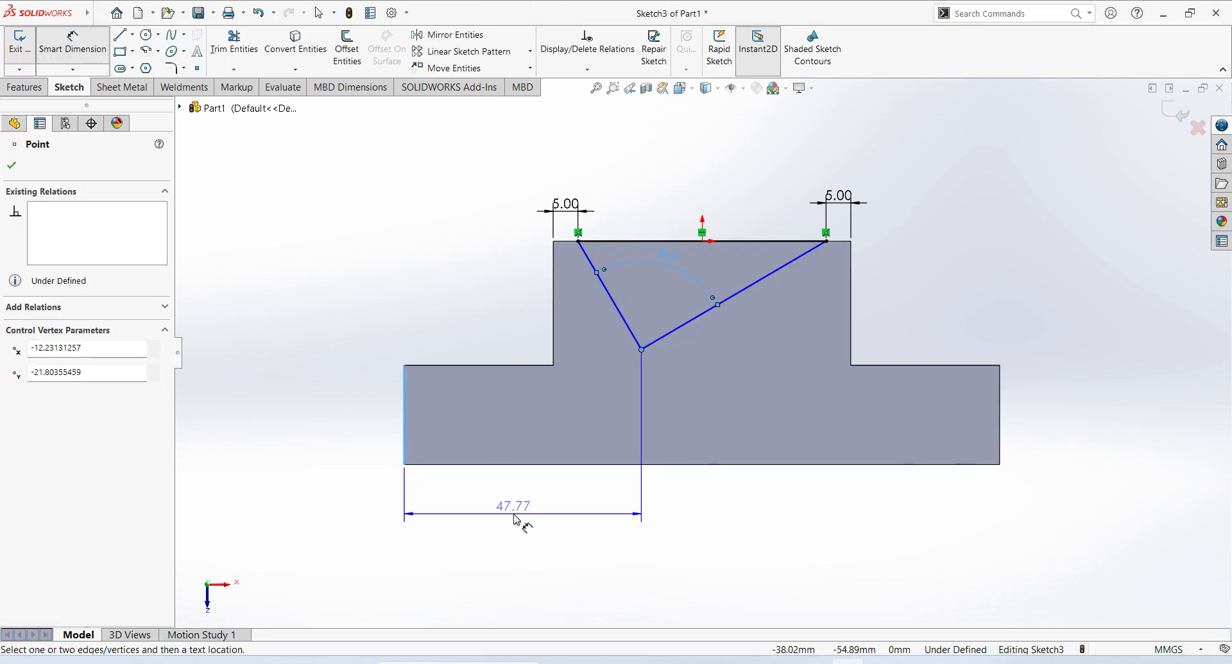
pyautogui.click(520, 523)
pyautogui.write('60')
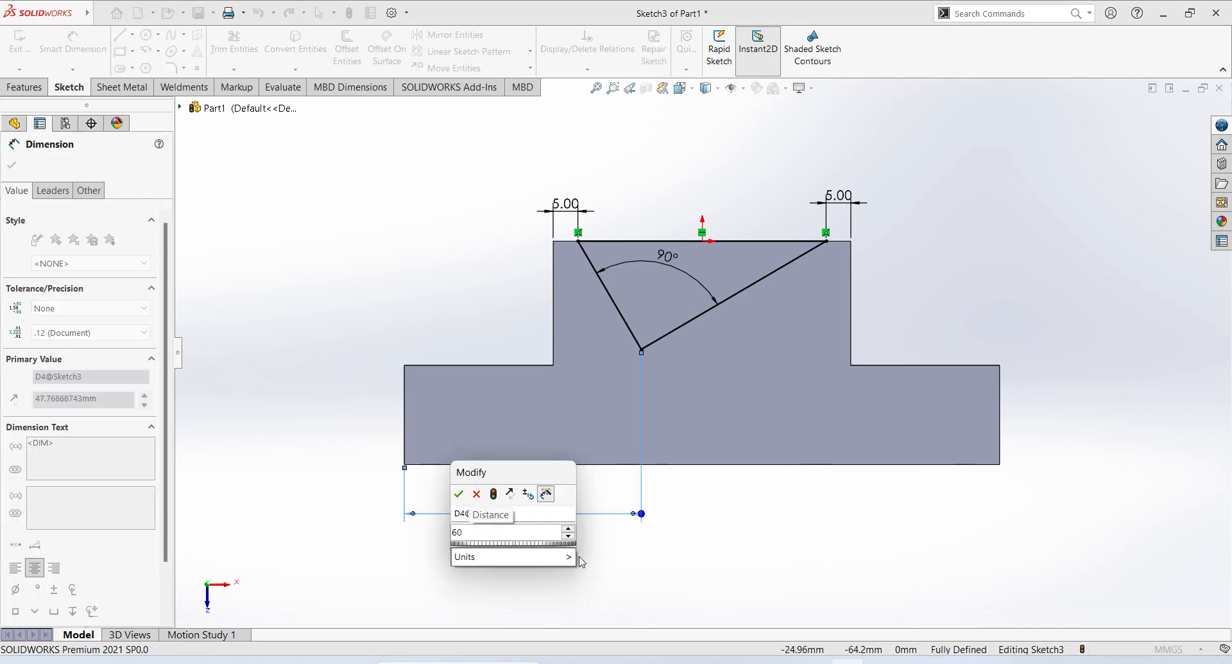
pyautogui.press('Return')
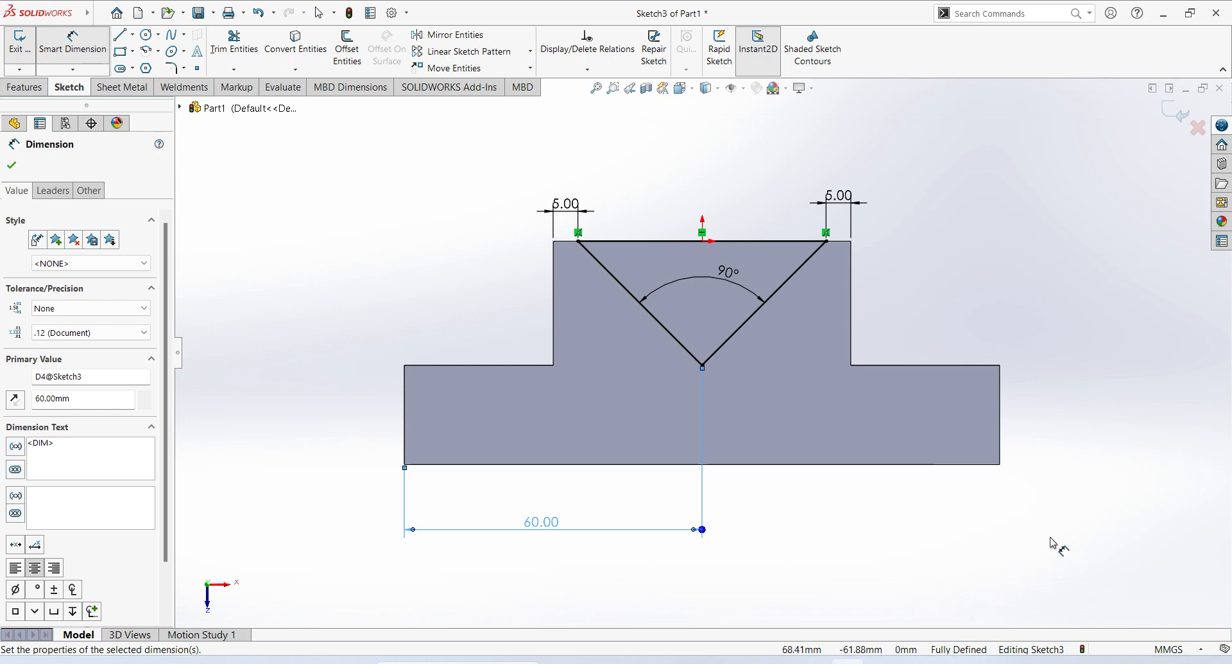
# Finish the triangle sketch and cut it Through All along the block's depth to form the V-groove.
pyautogui.click(1170, 119)
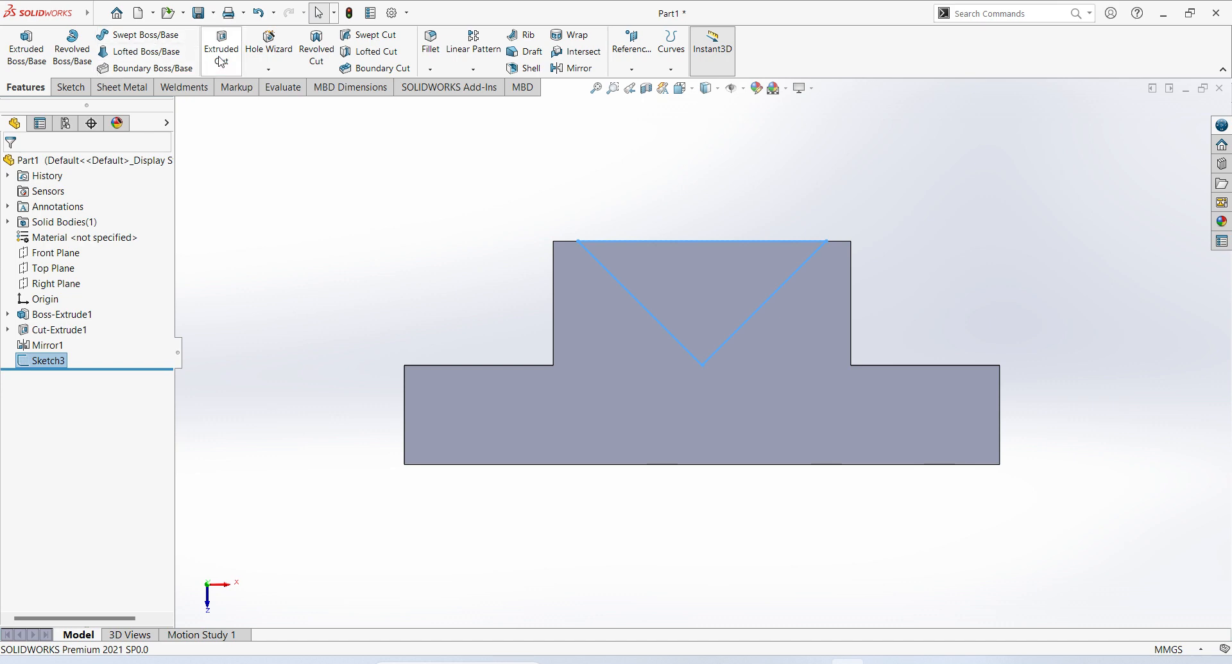
pyautogui.click(222, 51)
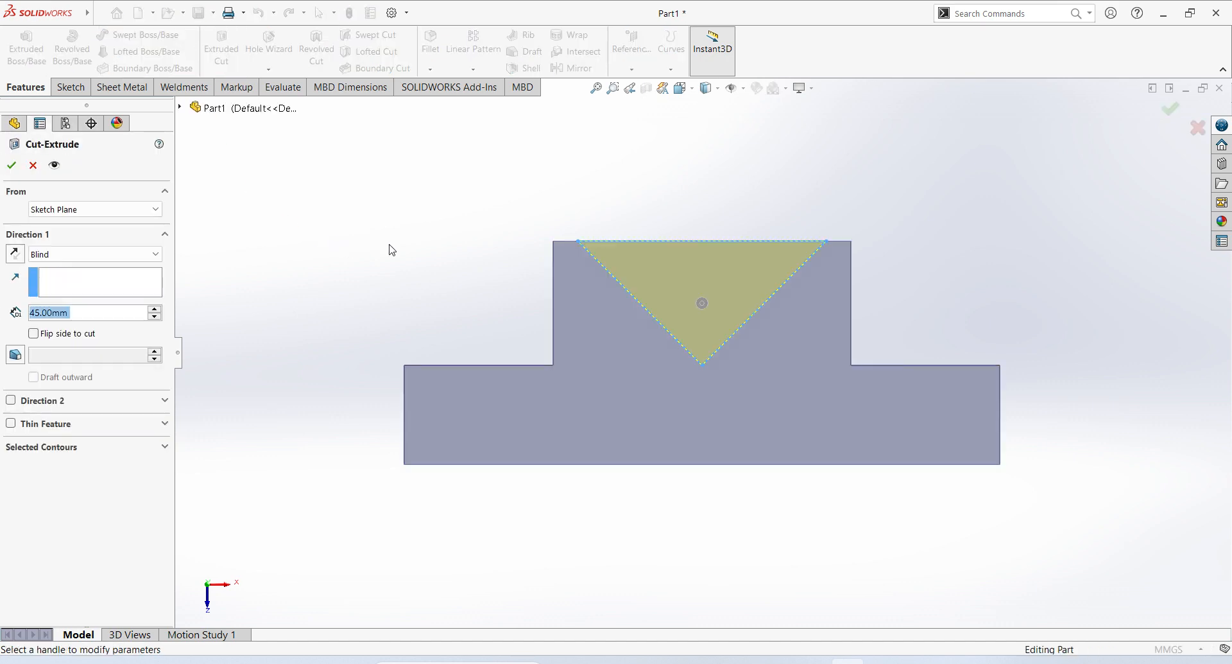
pyautogui.click(154, 257)
pyautogui.click(128, 283)
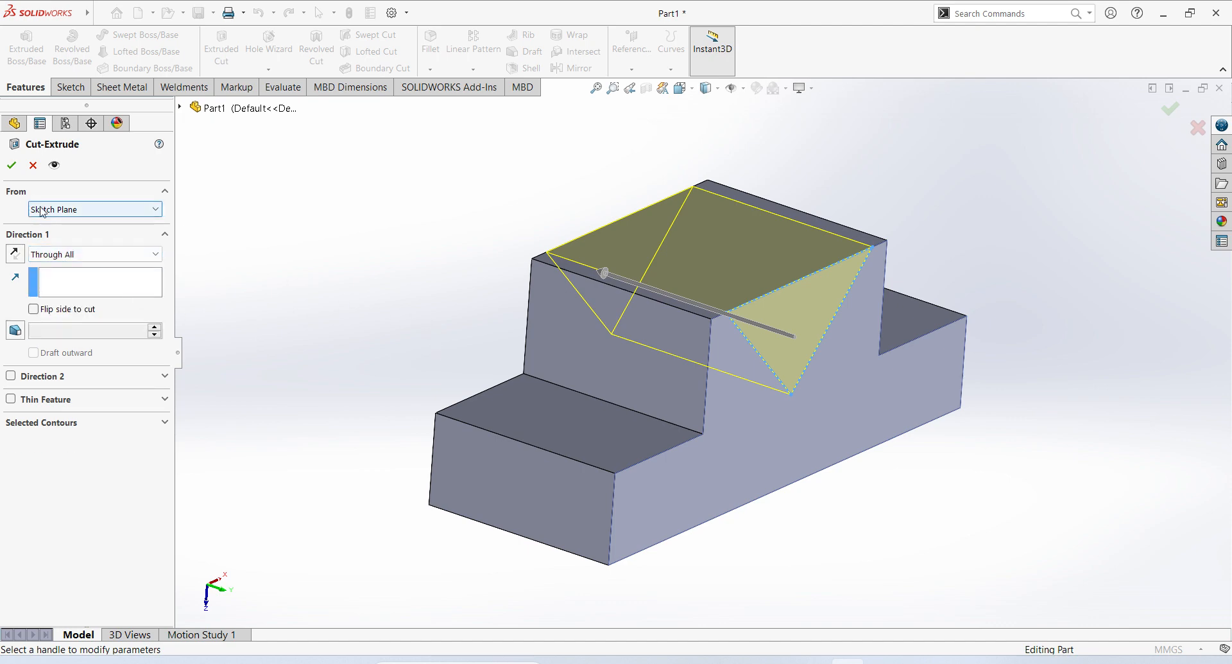
pyautogui.click(12, 166)
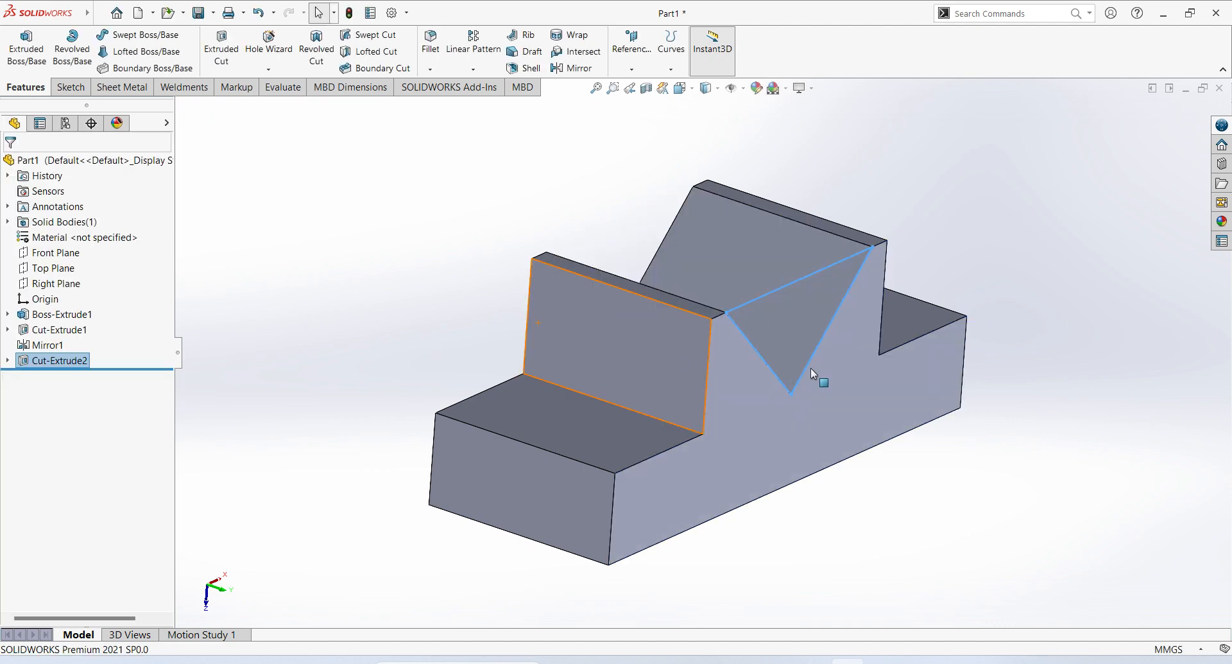
pyautogui.moveTo(811, 368); pyautogui.dragTo(780, 346, button='middle')
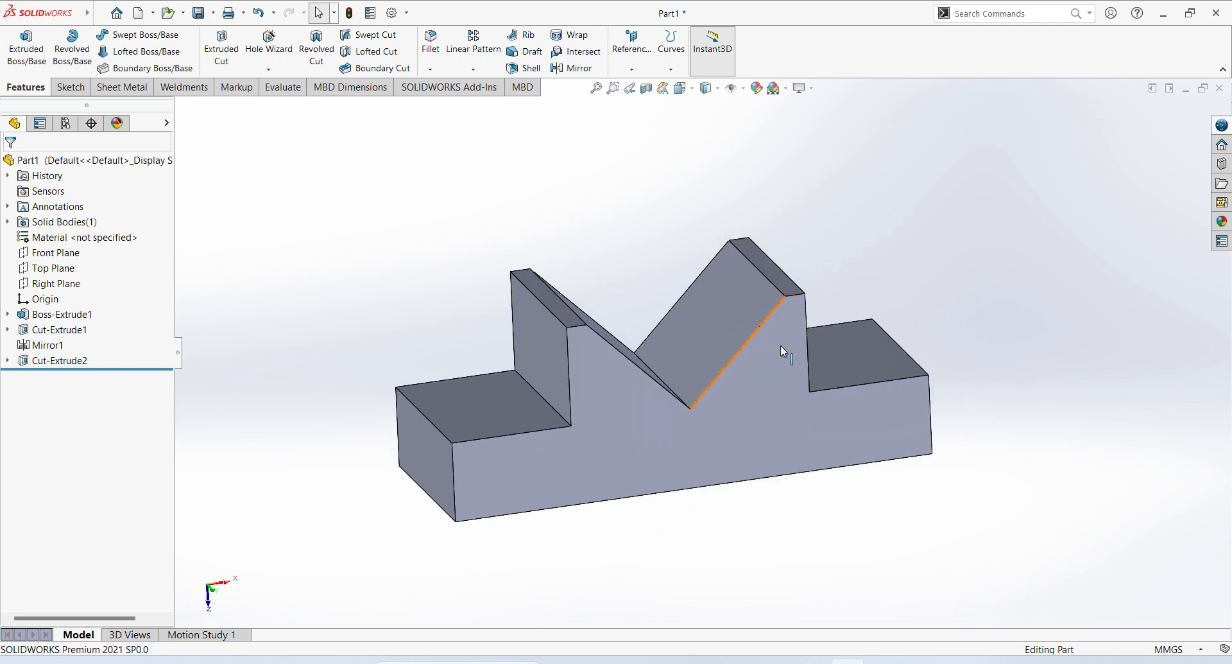
pyautogui.moveTo(757, 394); pyautogui.dragTo(707, 386, button='middle')
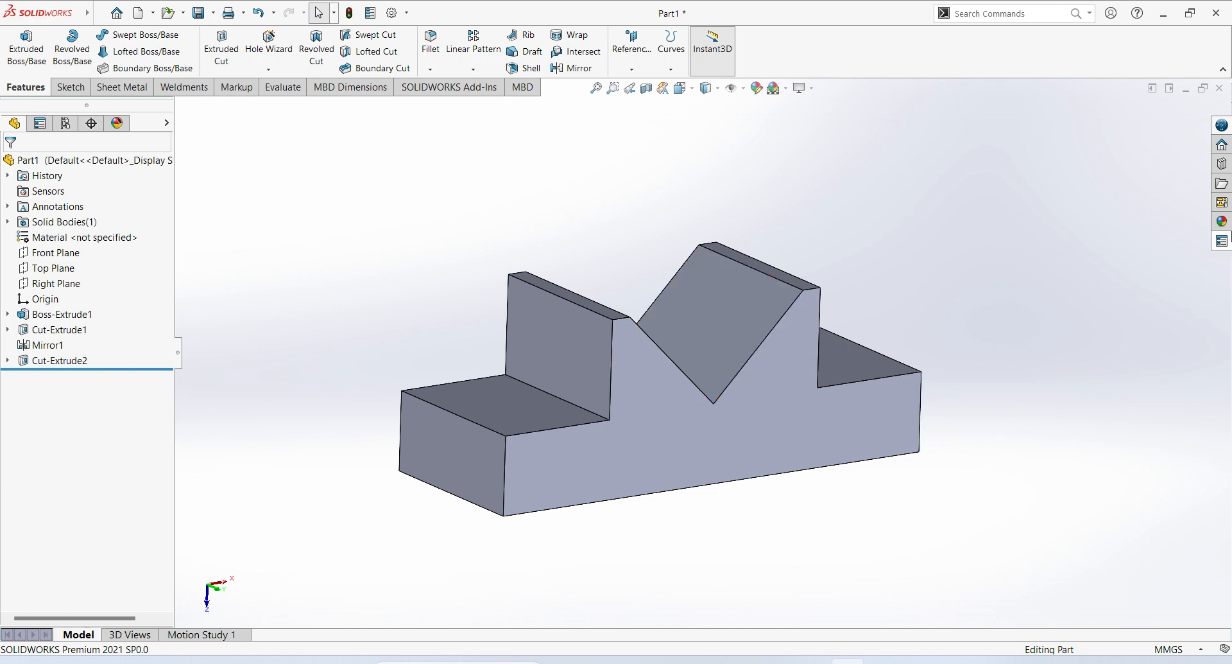
# Apply the machined steel appearance from the Metal > Steel library to the whole V-block.
pyautogui.click(1221, 222)
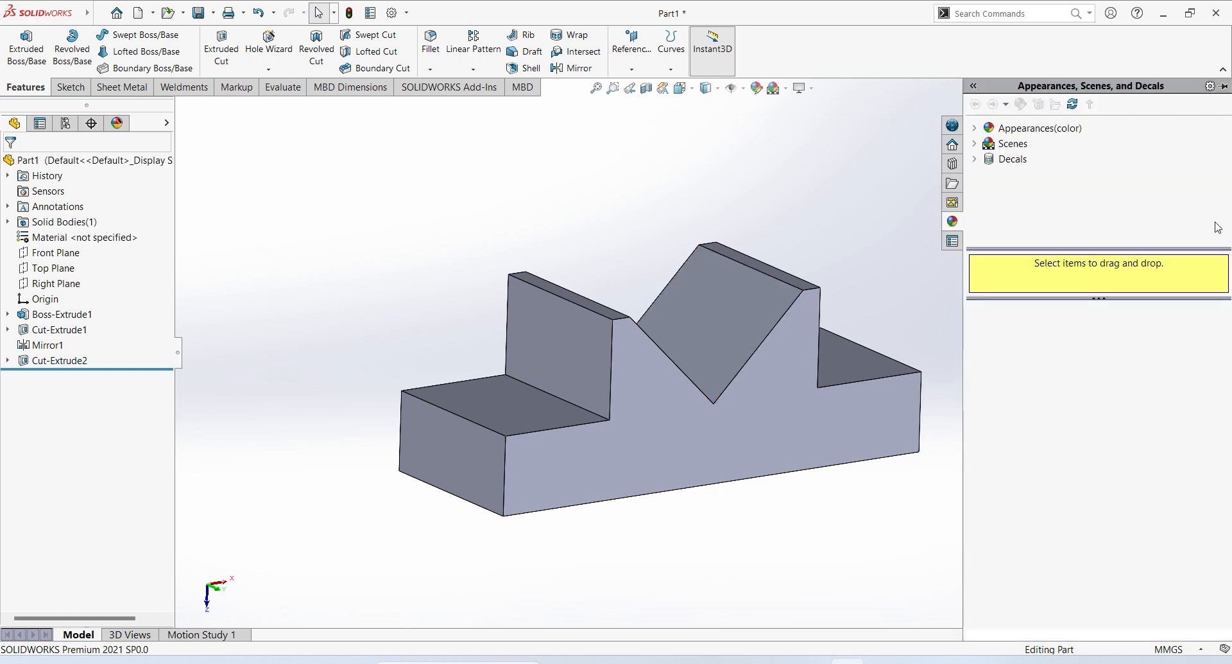
pyautogui.click(979, 130)
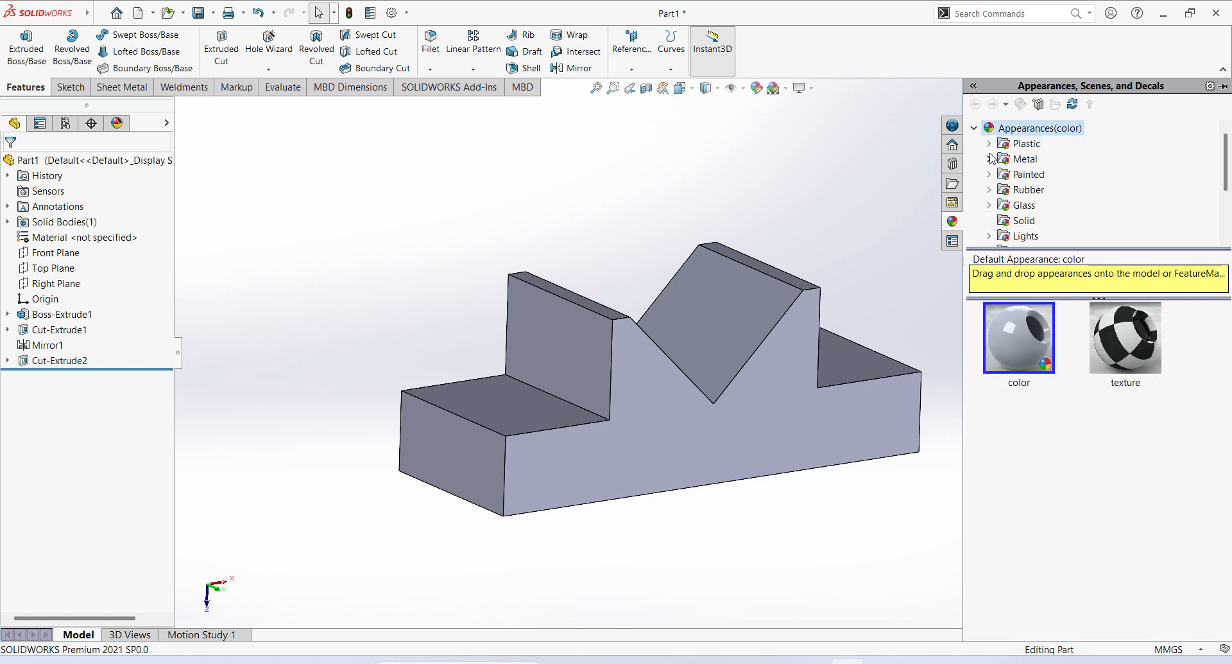
pyautogui.scroll(-2, 1039, 181)
pyautogui.scroll(2, 1039, 179)
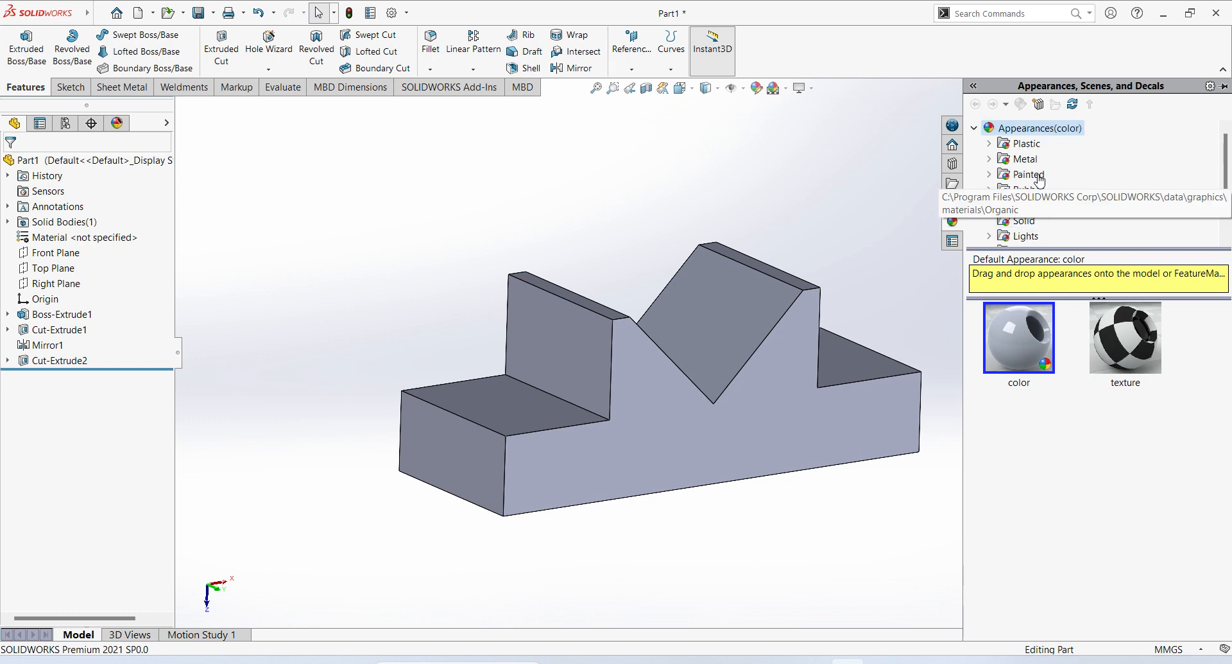
pyautogui.click(990, 161)
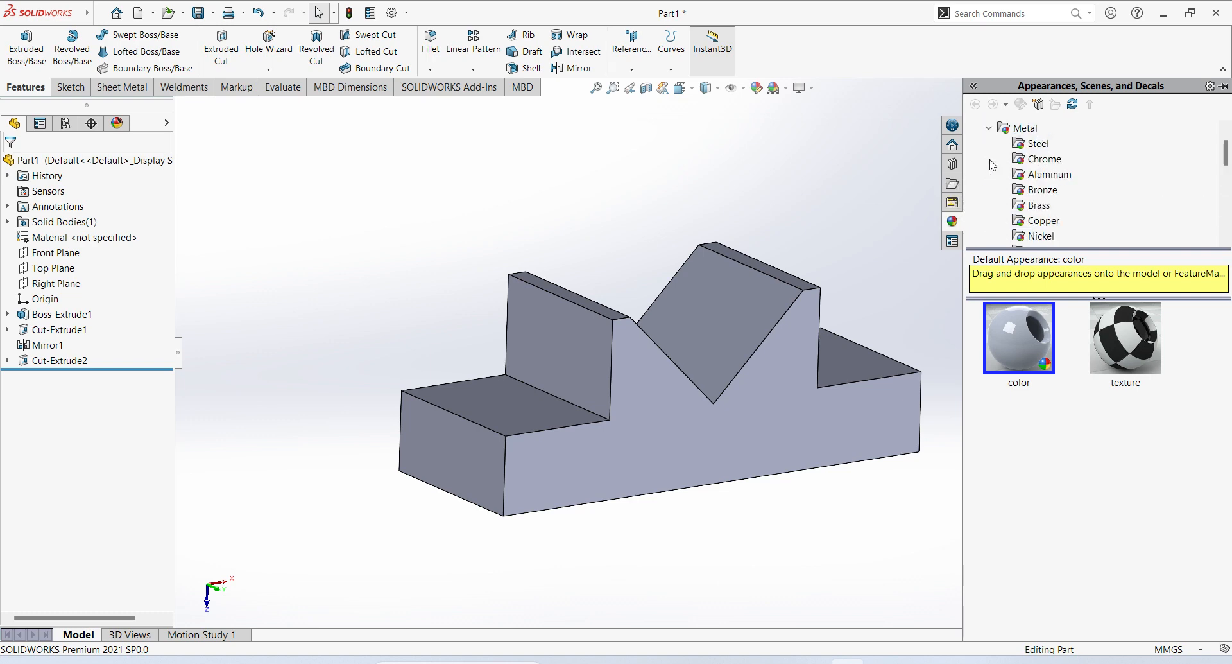
pyautogui.click(1040, 145)
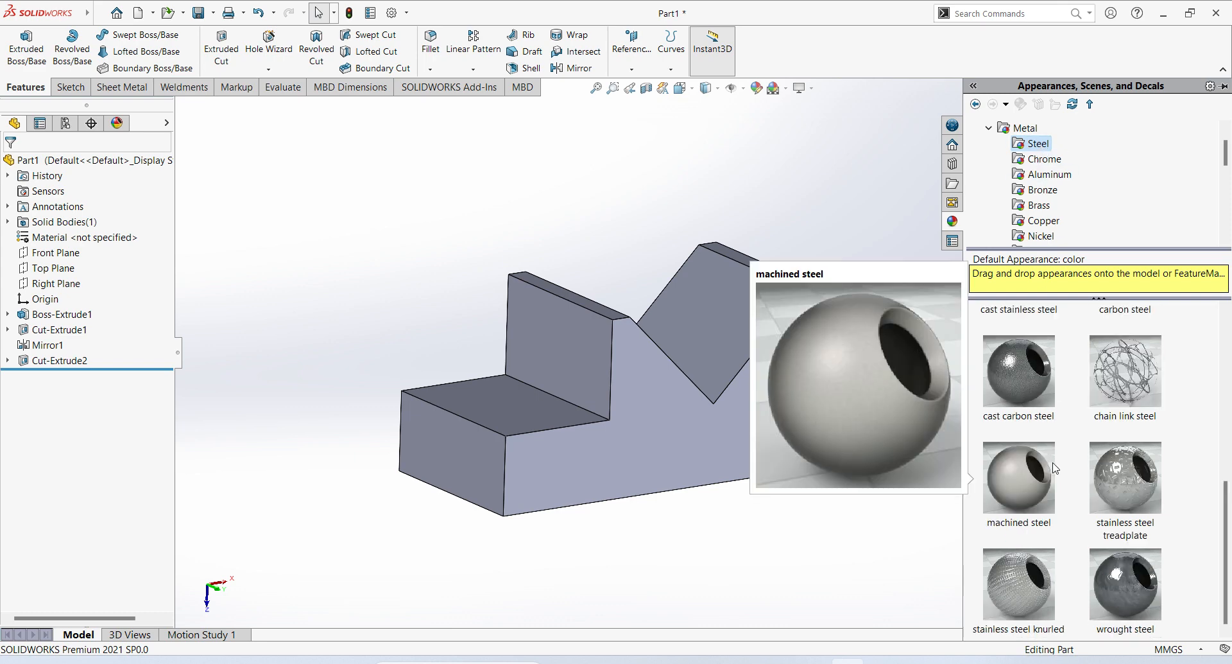
pyautogui.moveTo(1061, 467)
pyautogui.scroll(-5, 1120, 439)
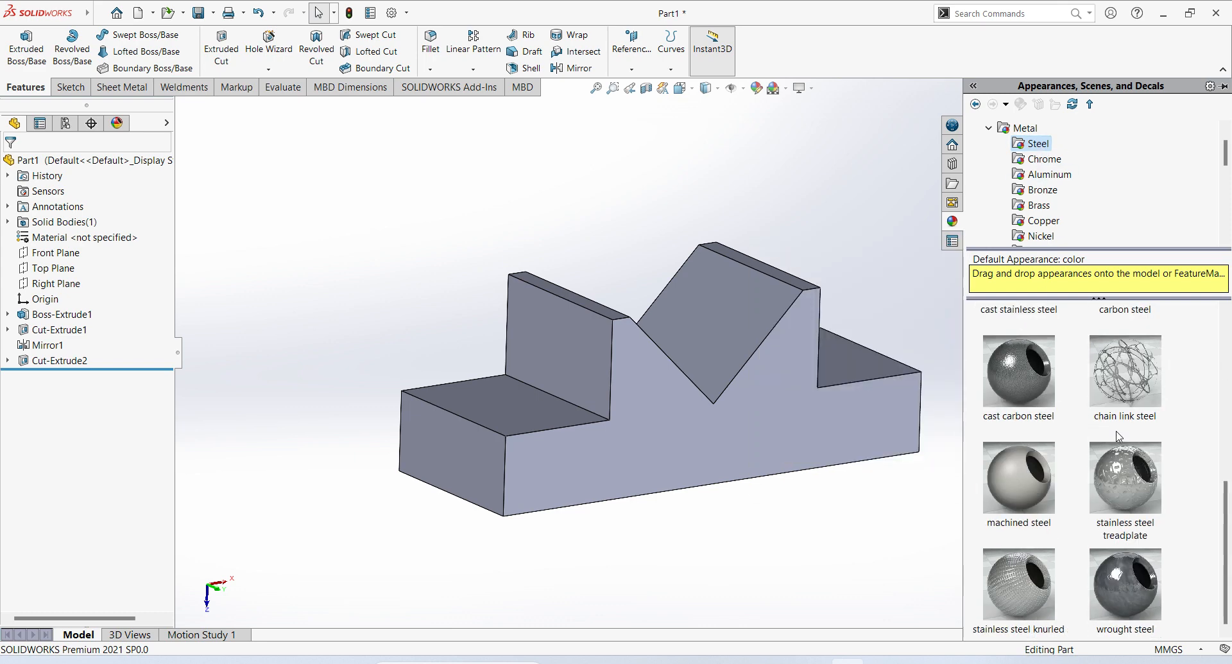
pyautogui.scroll(5, 1120, 436)
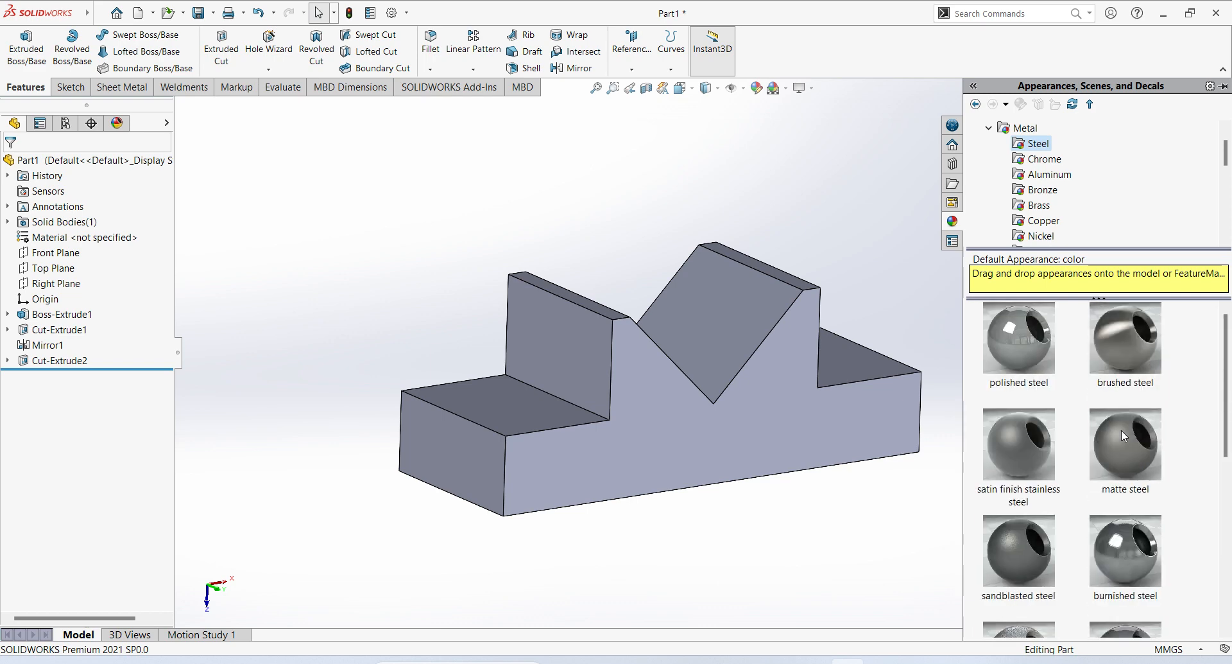
pyautogui.scroll(-5, 1141, 445)
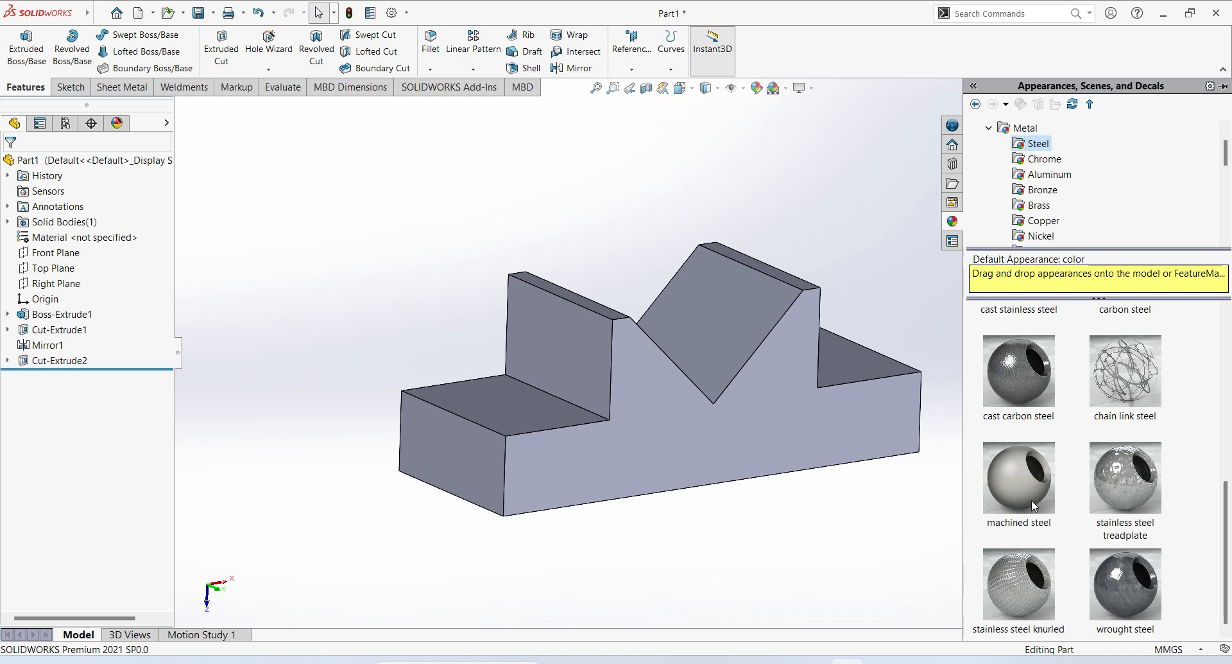
pyautogui.moveTo(1034, 505); pyautogui.dragTo(670, 461)
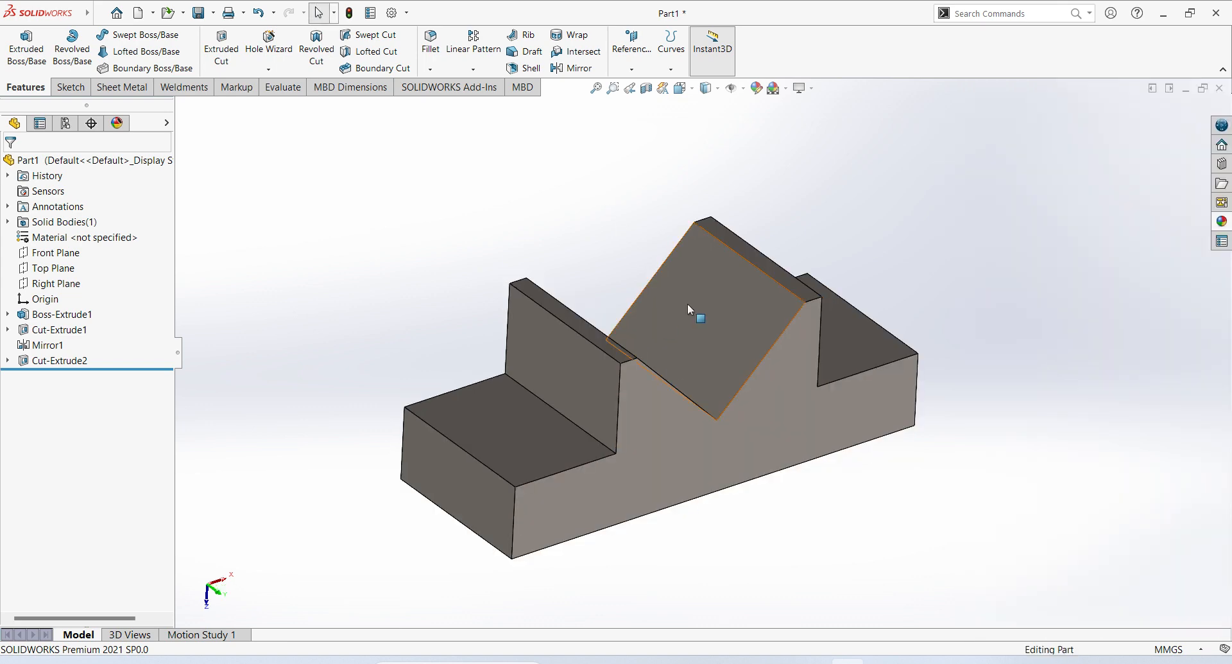
pyautogui.moveTo(687, 303); pyautogui.dragTo(880, 424, button='middle')
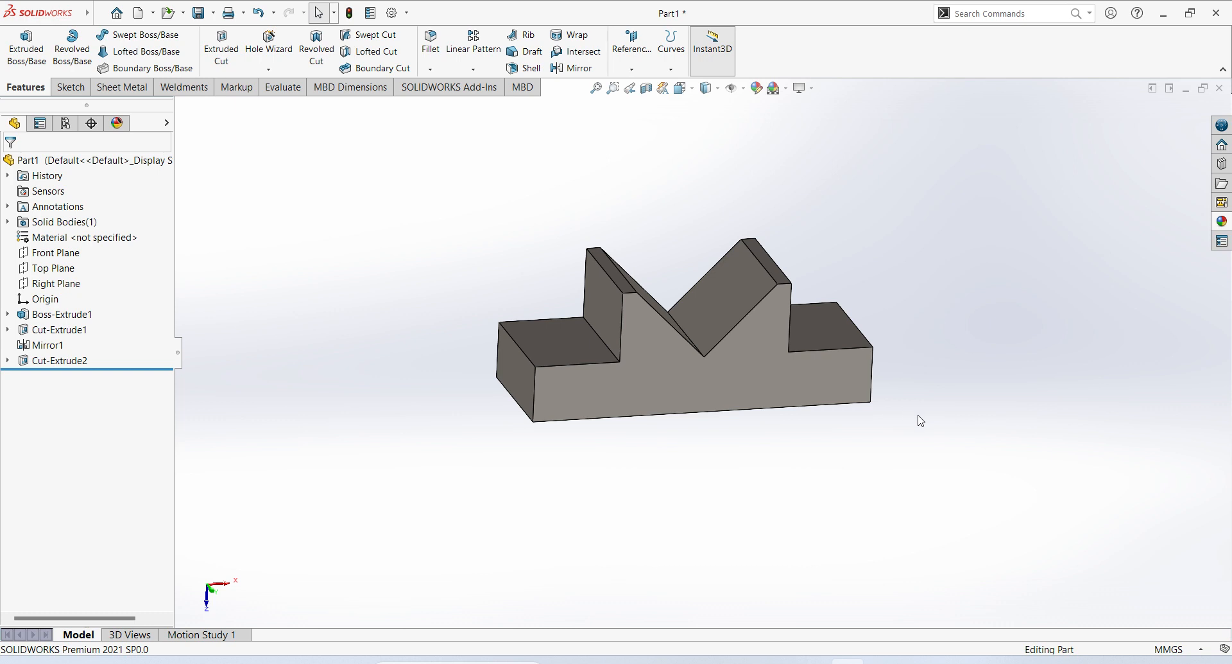
pyautogui.moveTo(909, 415); pyautogui.dragTo(869, 395, button='middle')
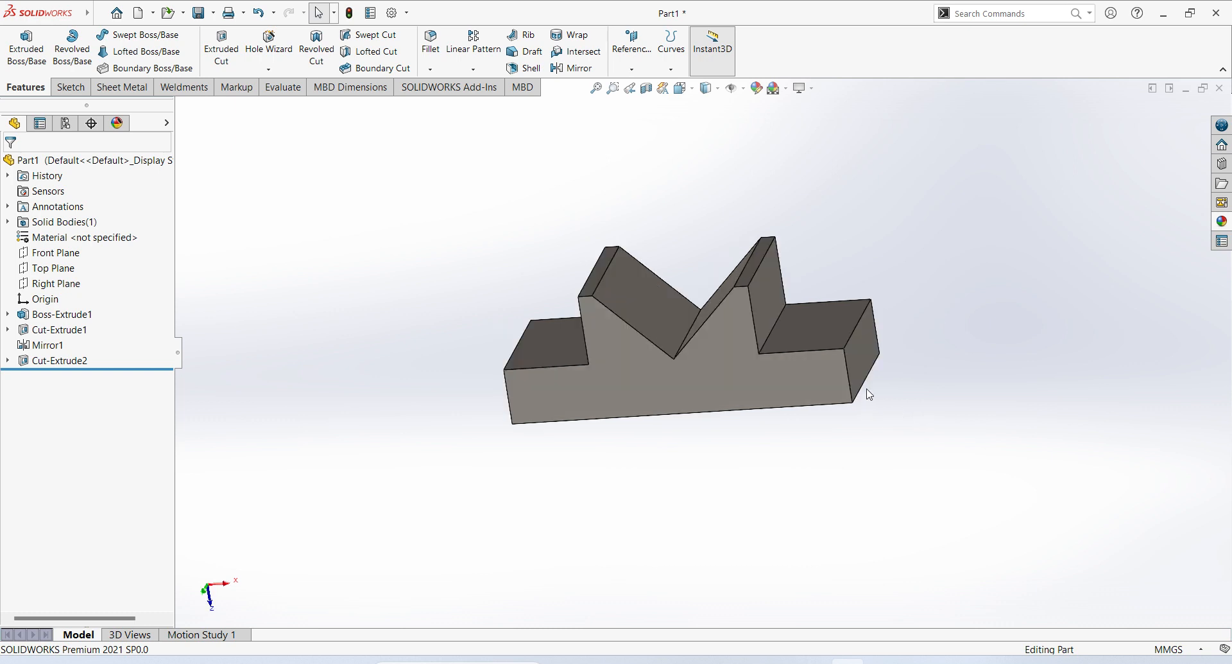